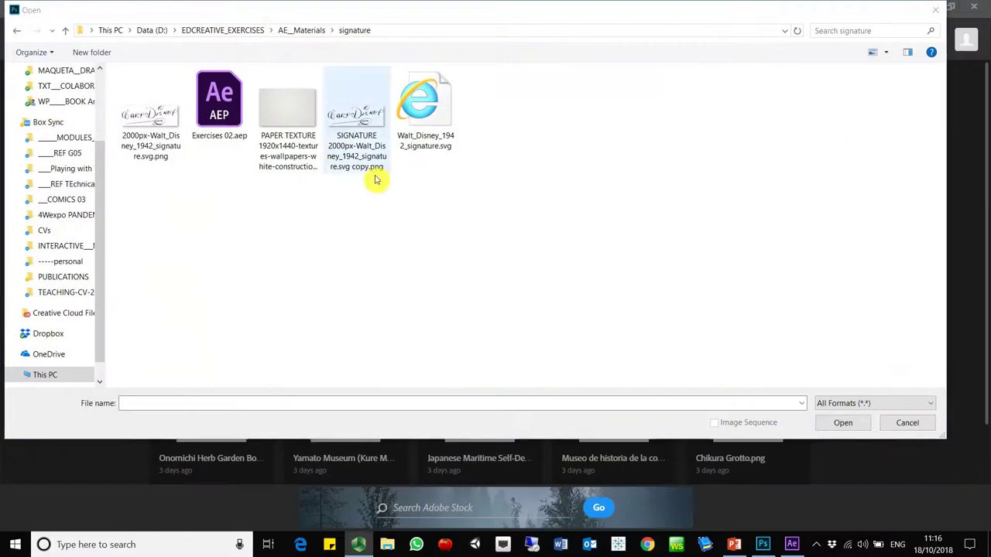
Open 2000px-Walt_Disney_1942_signature.svg.png in Photoshop without colour management, and dock the Layers panel.
{"action": "left_click_drag", "start_coordinate": [270, 14], "coordinate": [271, 54]}
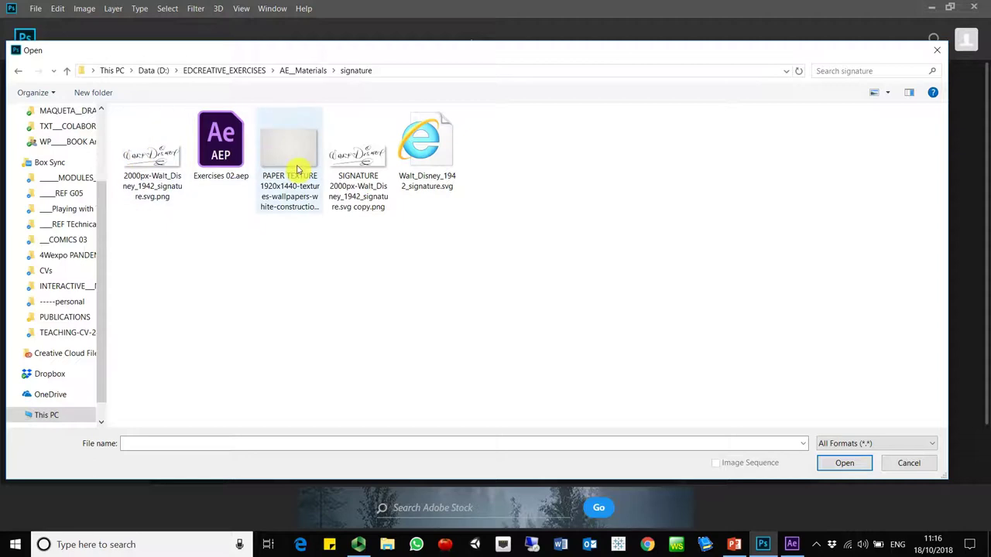
{"action": "left_click", "coordinate": [762, 544]}
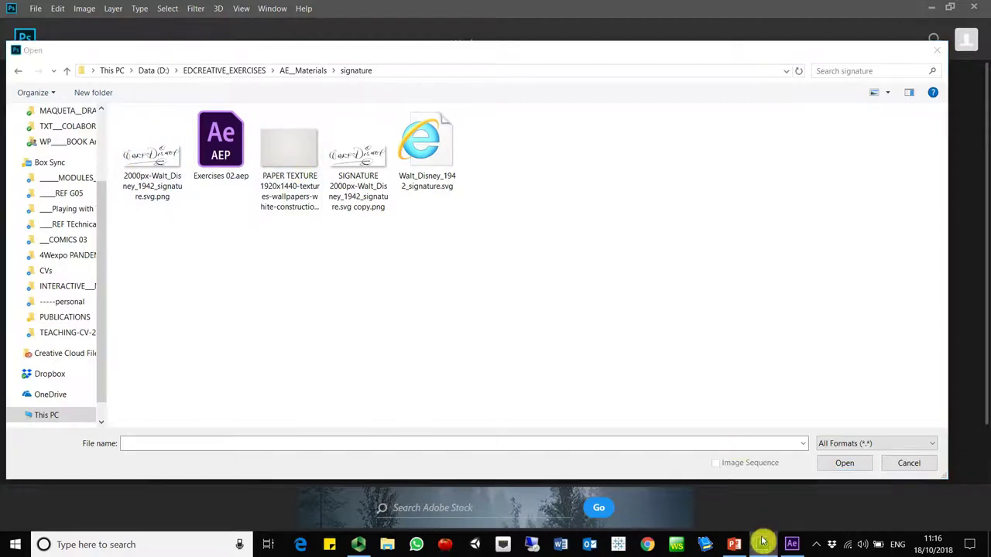
{"action": "double_click", "coordinate": [154, 165]}
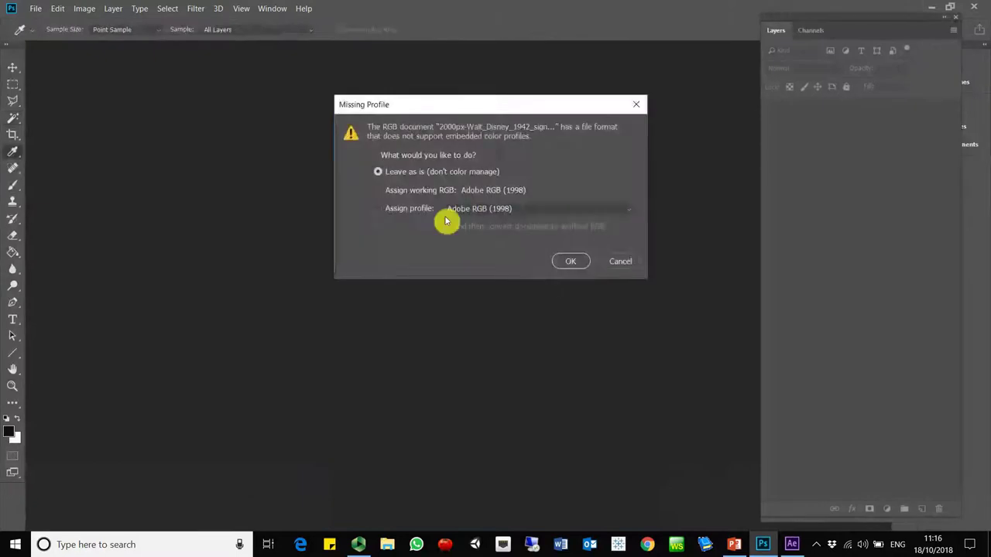
{"action": "left_click", "coordinate": [582, 263]}
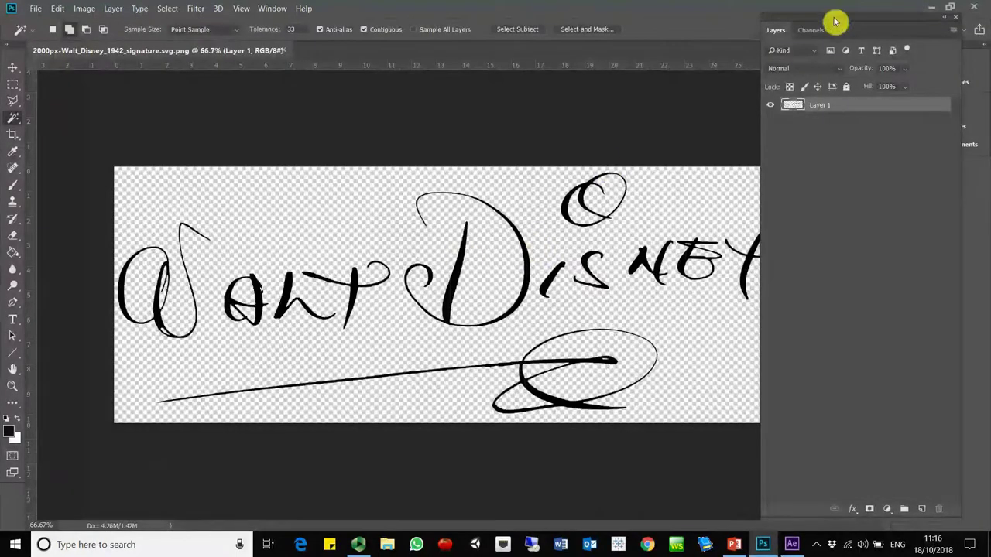
{"action": "left_click_drag", "start_coordinate": [834, 22], "coordinate": [867, 26]}
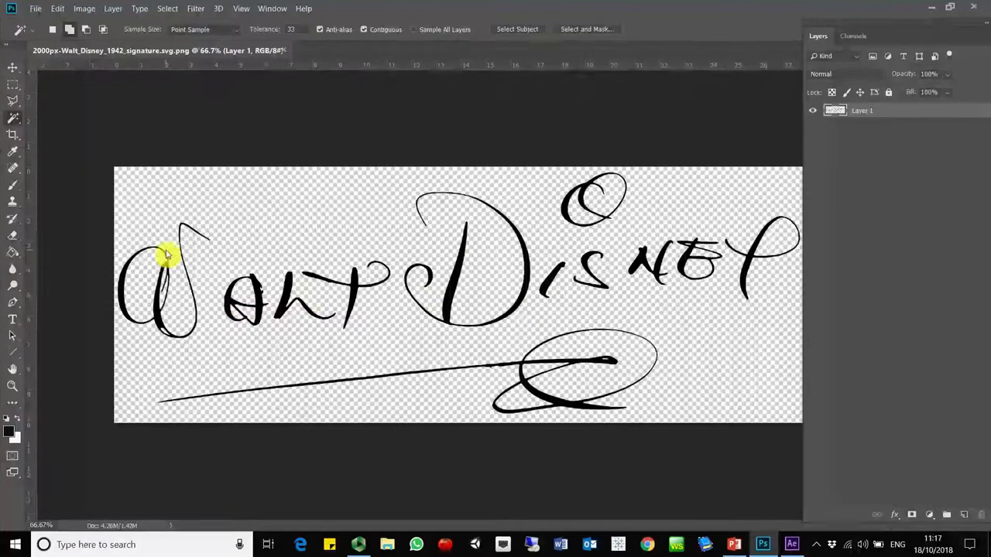
In After Effects, use Import > File from the Project panel to bring in the signature PNG.
{"action": "left_click", "coordinate": [935, 10]}
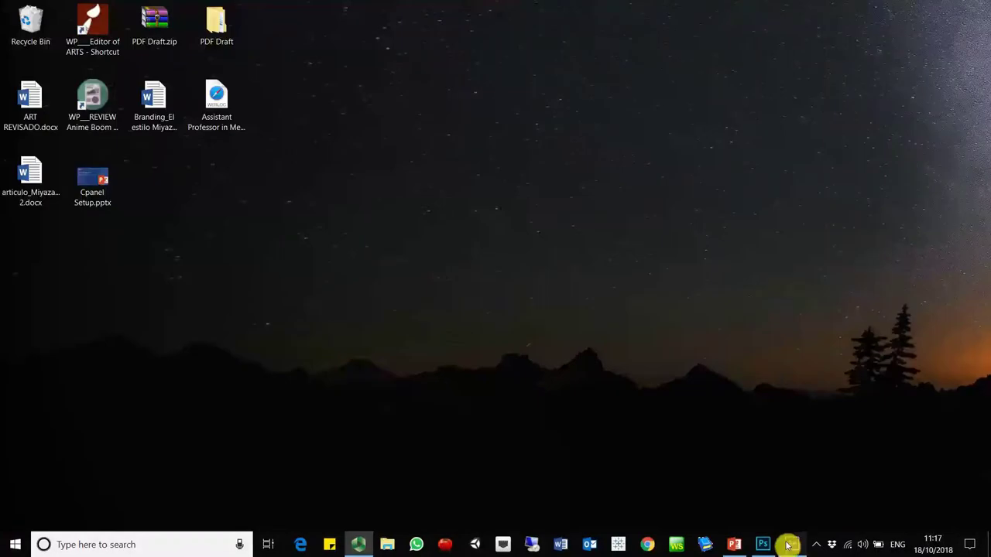
{"action": "left_click", "coordinate": [788, 545]}
{"action": "right_click", "coordinate": [94, 212]}
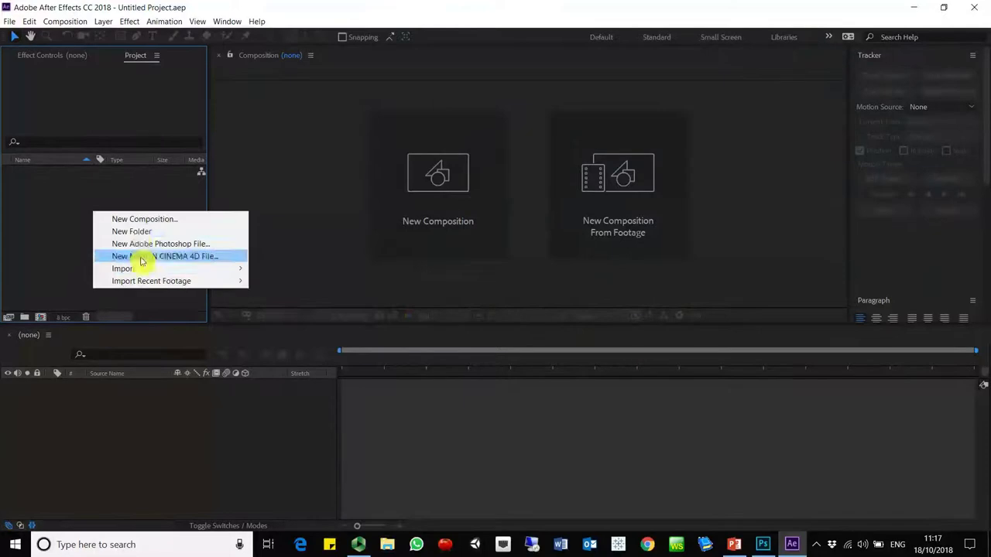
{"action": "mouse_move", "coordinate": [140, 271]}
{"action": "left_click", "coordinate": [306, 270]}
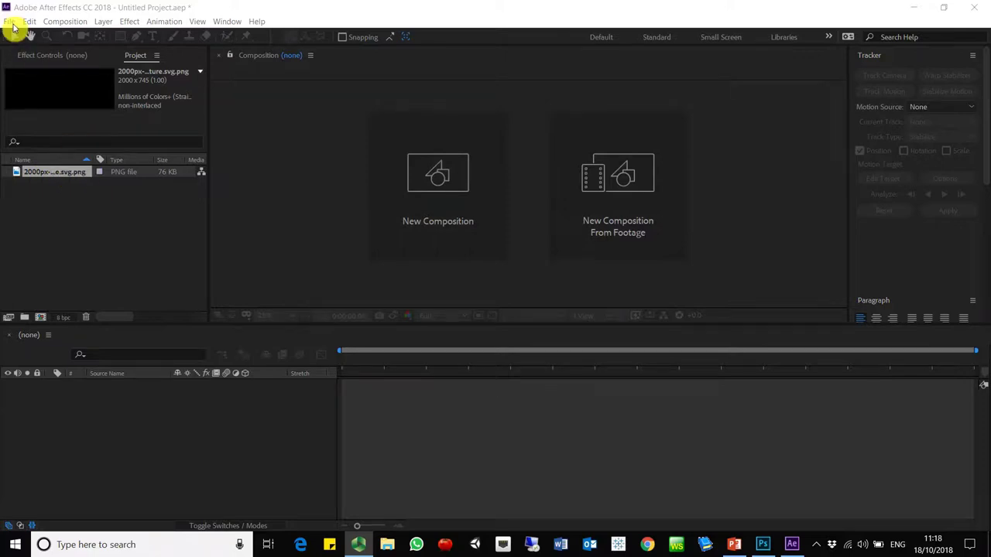
Set up a new HDTV 1080 25 composition, 0:00:10:18 long, with background colour C0AFFF.
{"action": "left_click", "coordinate": [56, 23]}
{"action": "left_click", "coordinate": [35, 33]}
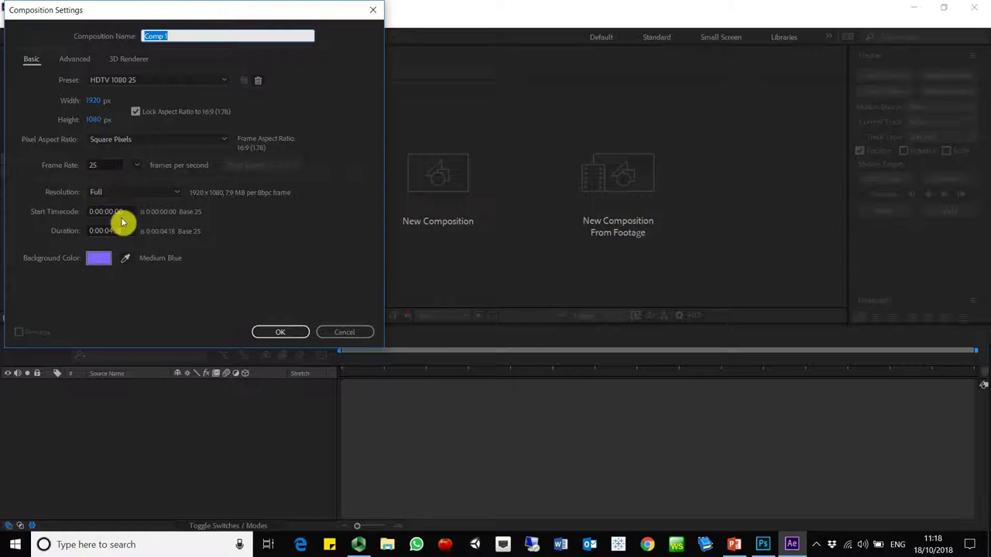
{"action": "left_click", "coordinate": [110, 236]}
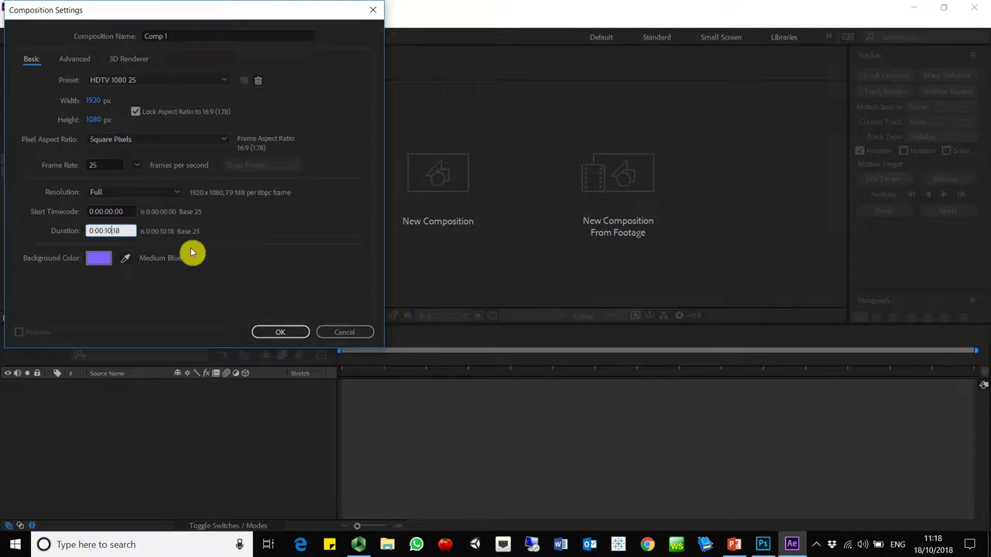
{"action": "left_click", "coordinate": [283, 333]}
{"action": "left_click", "coordinate": [98, 259]}
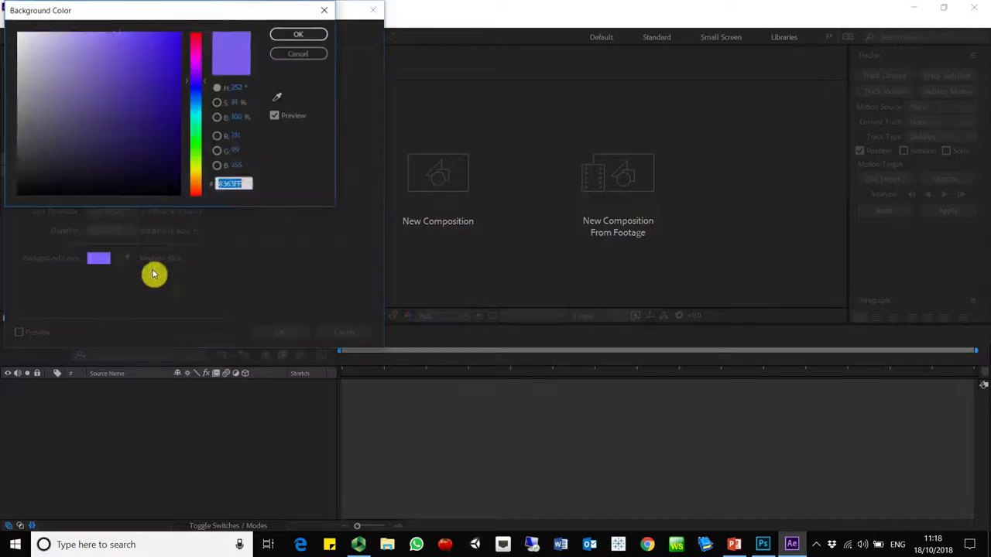
{"action": "left_click_drag", "start_coordinate": [82, 68], "coordinate": [67, 14]}
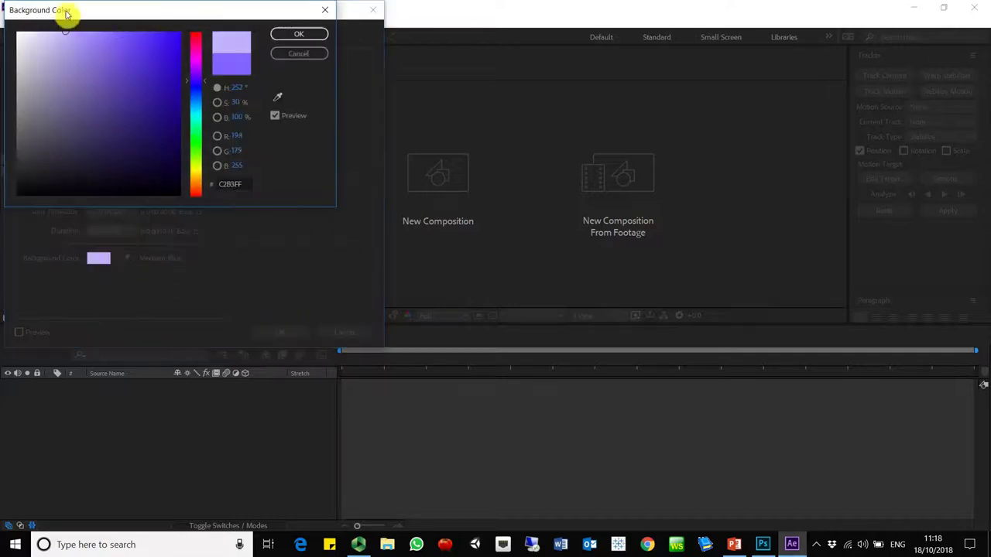
{"action": "left_click", "coordinate": [295, 34]}
Confirm Comp 1, add the signature PNG as a layer, and scale it down to 78%.
{"action": "left_click", "coordinate": [281, 332]}
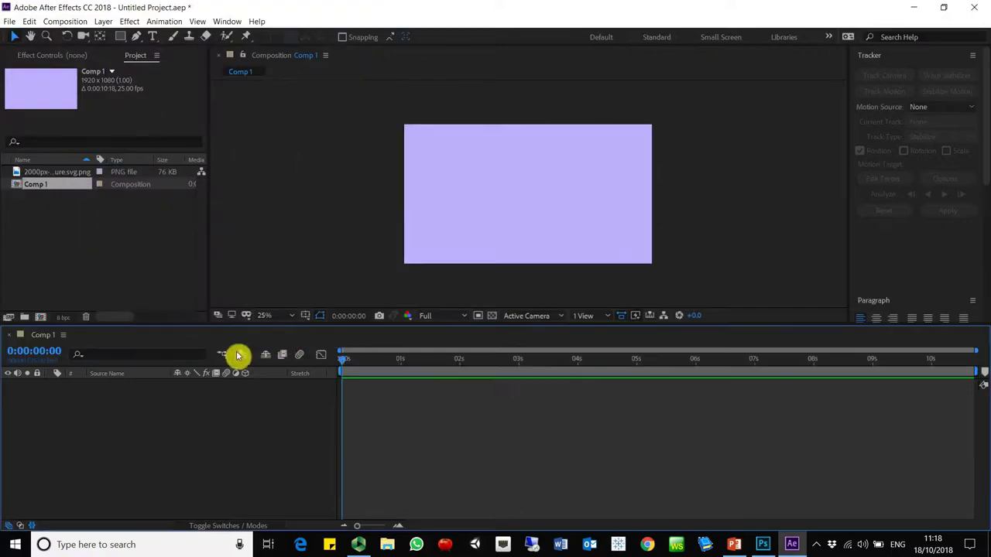
{"action": "mouse_move", "coordinate": [54, 172]}
{"action": "left_mouse_down"}
{"action": "mouse_move", "coordinate": [43, 176]}
{"action": "mouse_move", "coordinate": [120, 396]}
{"action": "left_mouse_up"}
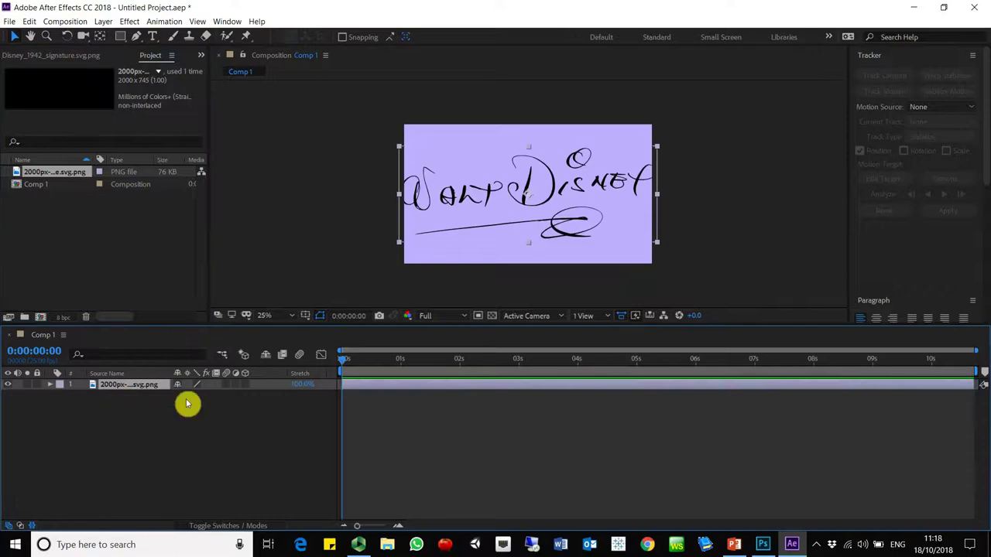
{"action": "left_click", "coordinate": [188, 418]}
{"action": "left_click", "coordinate": [123, 387]}
{"action": "key", "text": "s"}
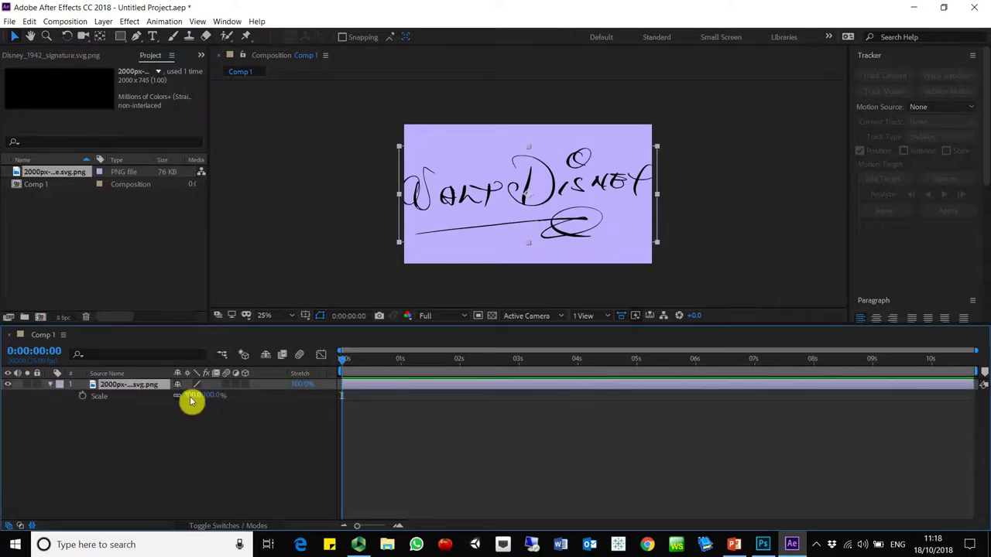
{"action": "left_click_drag", "start_coordinate": [212, 400], "coordinate": [205, 400]}
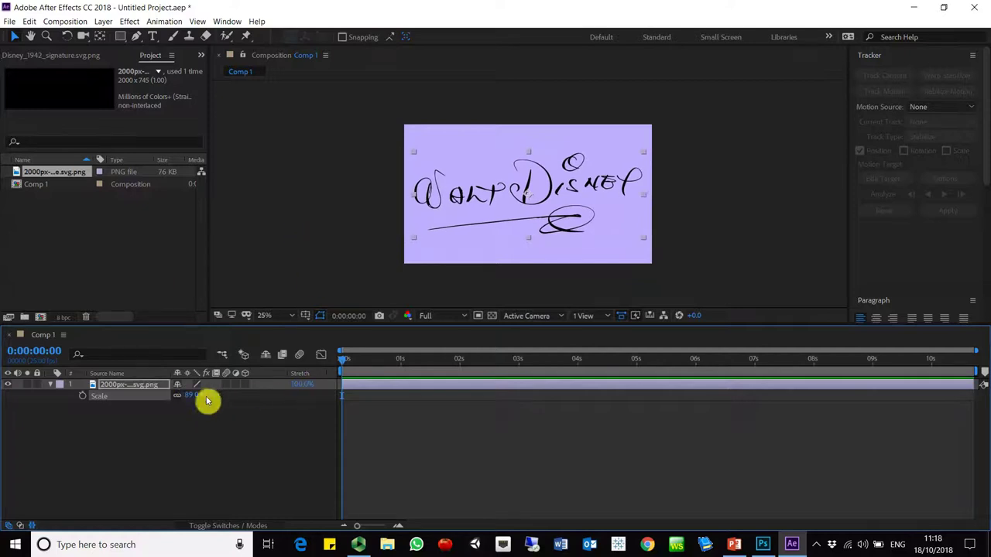
{"action": "left_click_drag", "start_coordinate": [206, 400], "coordinate": [199, 396]}
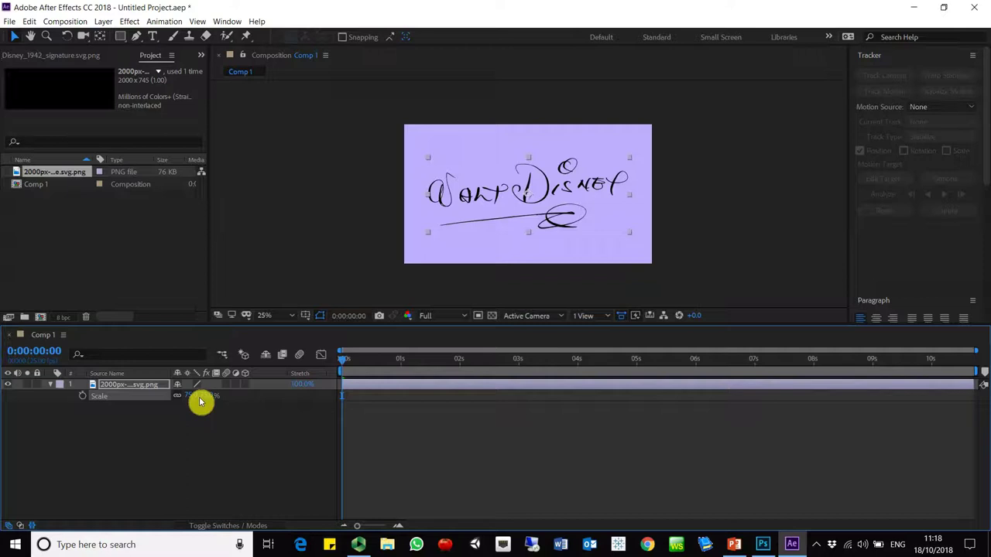
Show and then hide the title/action safe margins in the Composition panel.
{"action": "left_click", "coordinate": [311, 317]}
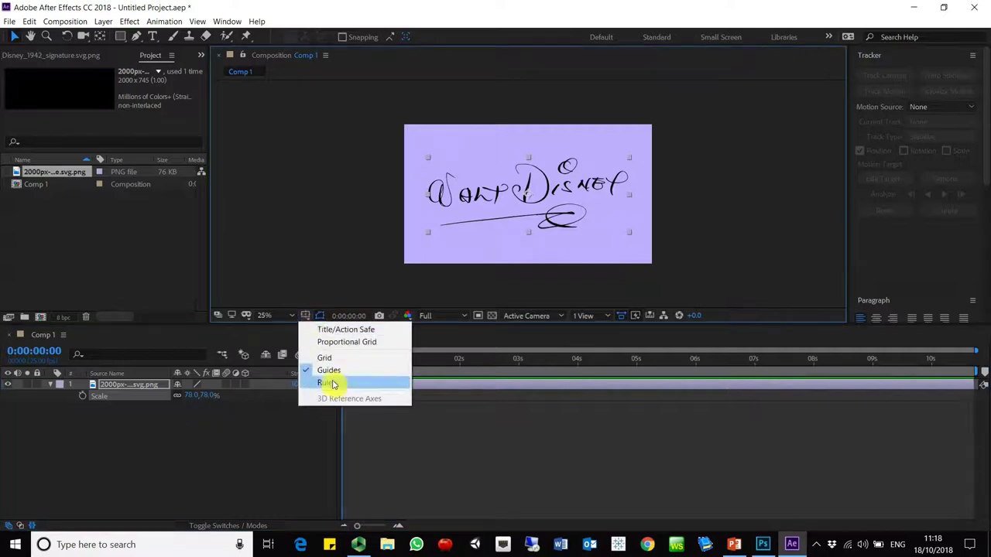
{"action": "left_click", "coordinate": [376, 330]}
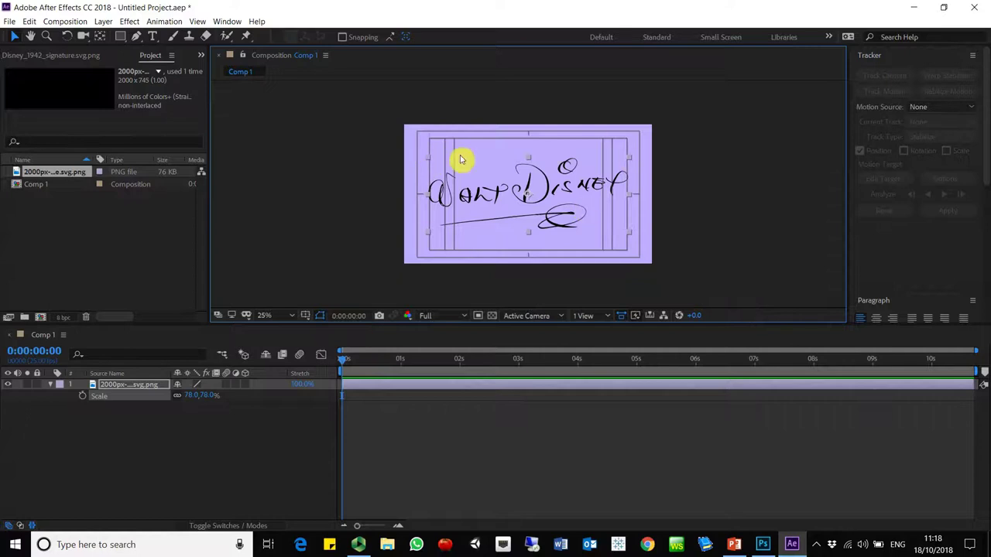
{"action": "left_click", "coordinate": [306, 316]}
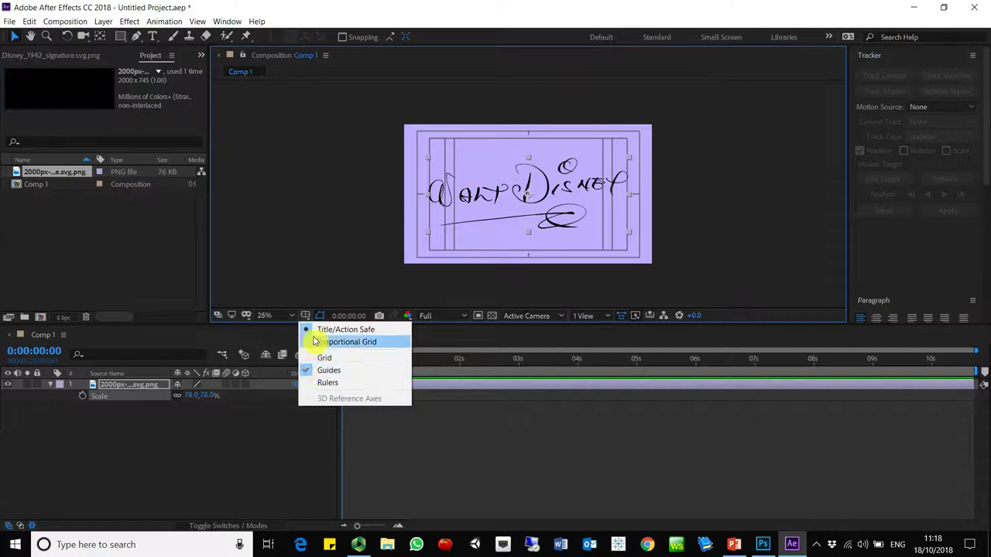
{"action": "left_click", "coordinate": [319, 329]}
Try the proportional and fine grid overlays, turn them off, and deselect the signature layer.
{"action": "left_click", "coordinate": [310, 317]}
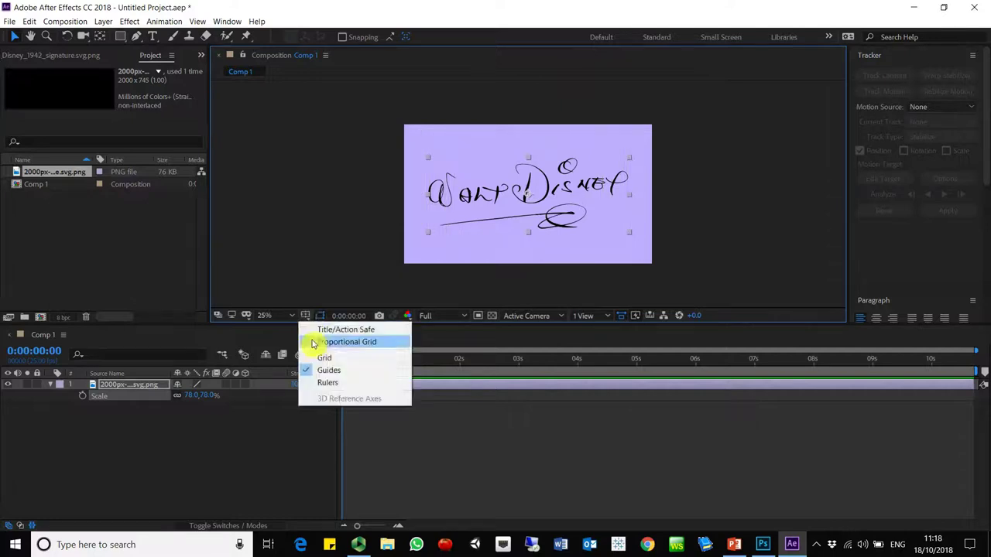
{"action": "left_click", "coordinate": [313, 343]}
{"action": "left_click", "coordinate": [306, 317]}
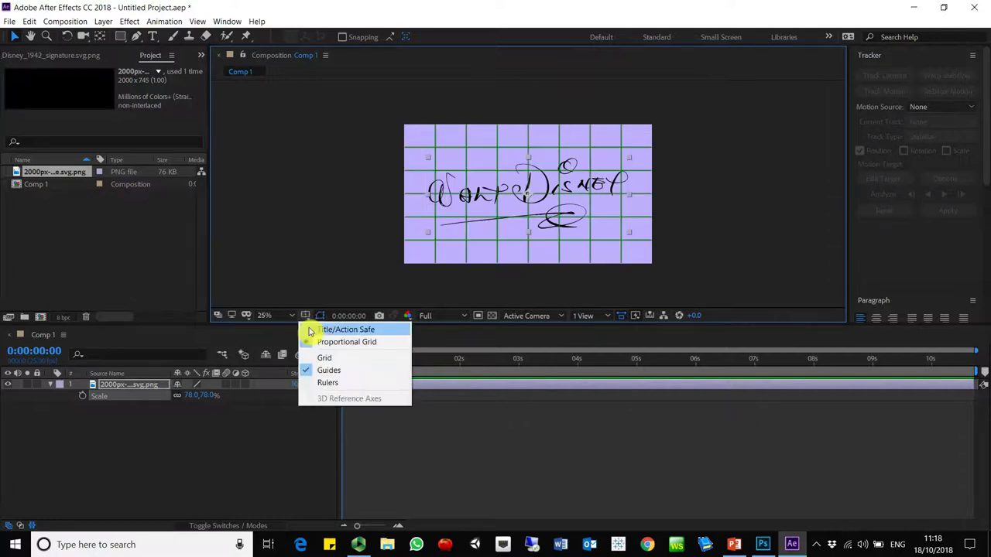
{"action": "left_click", "coordinate": [313, 359]}
{"action": "left_click", "coordinate": [306, 318]}
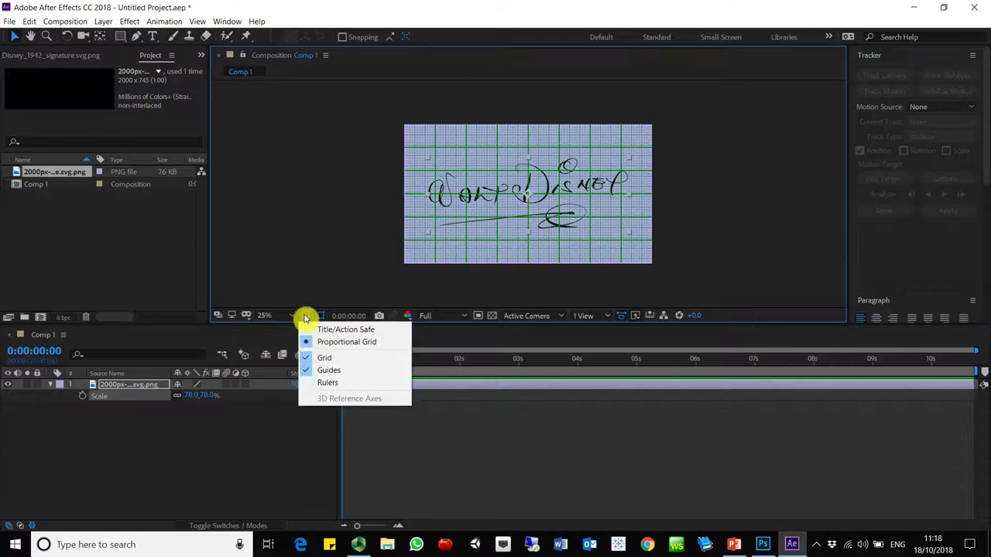
{"action": "left_click", "coordinate": [310, 358]}
{"action": "left_click", "coordinate": [307, 317]}
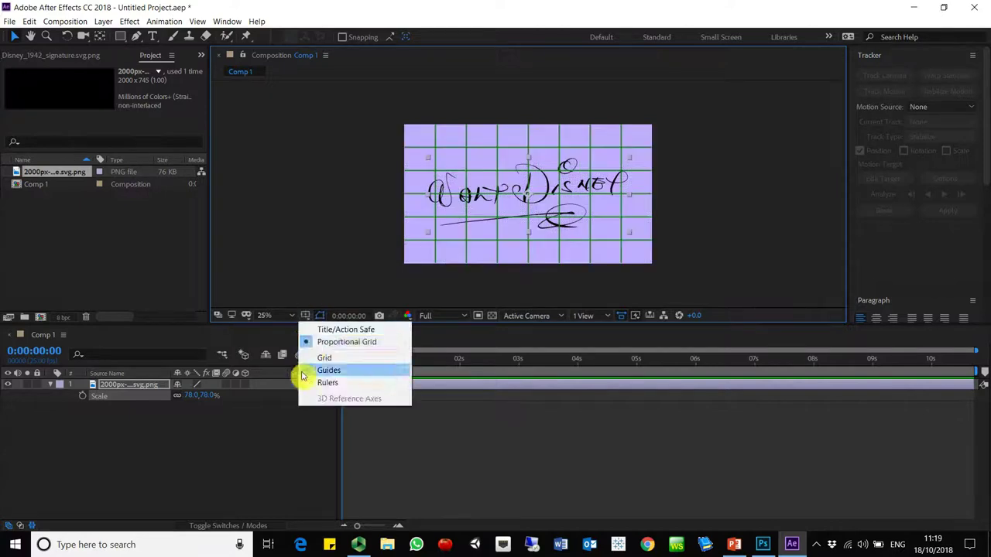
{"action": "left_click", "coordinate": [302, 375]}
{"action": "left_click", "coordinate": [306, 317]}
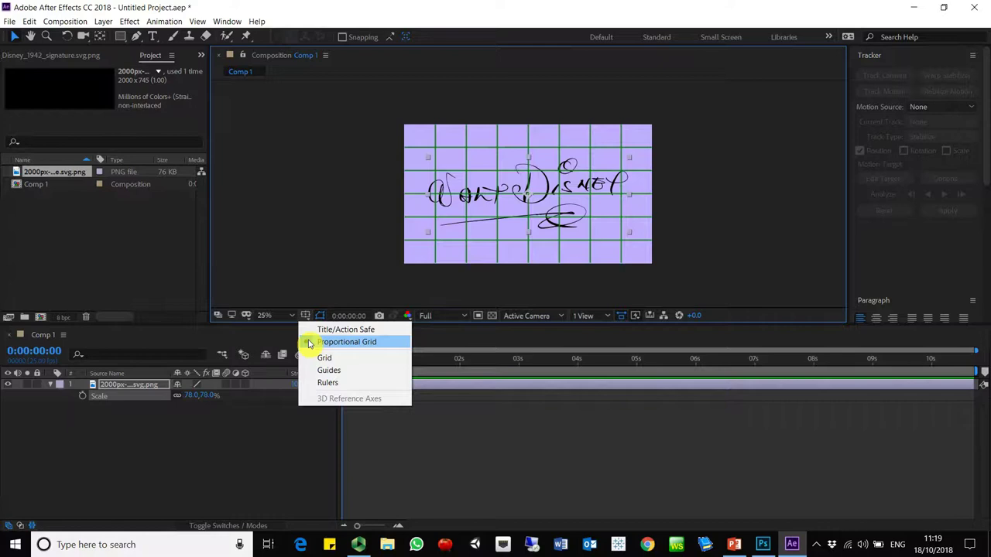
{"action": "left_click", "coordinate": [308, 342]}
{"action": "left_click", "coordinate": [312, 232]}
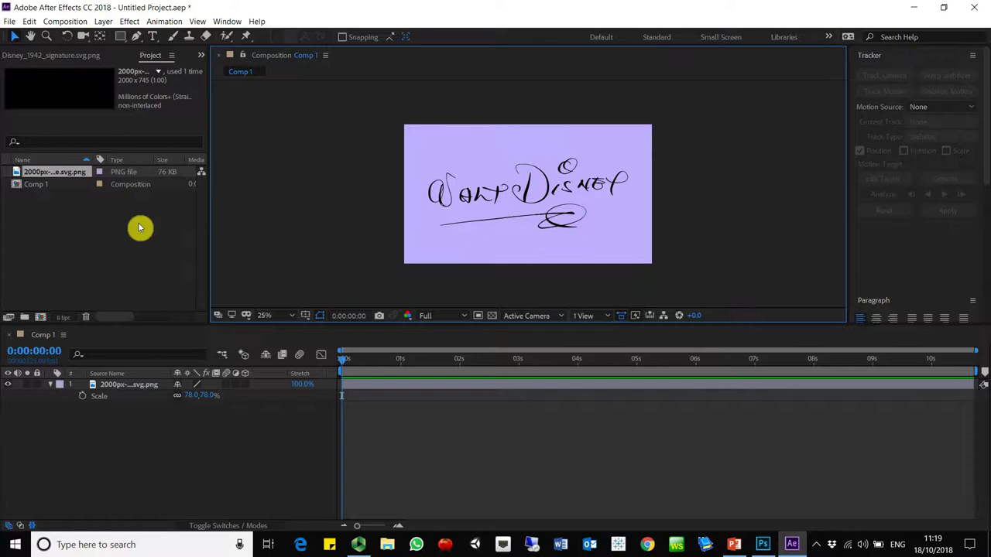
Import the paper texture JPG into the project via Import > File.
{"action": "right_click", "coordinate": [51, 209]}
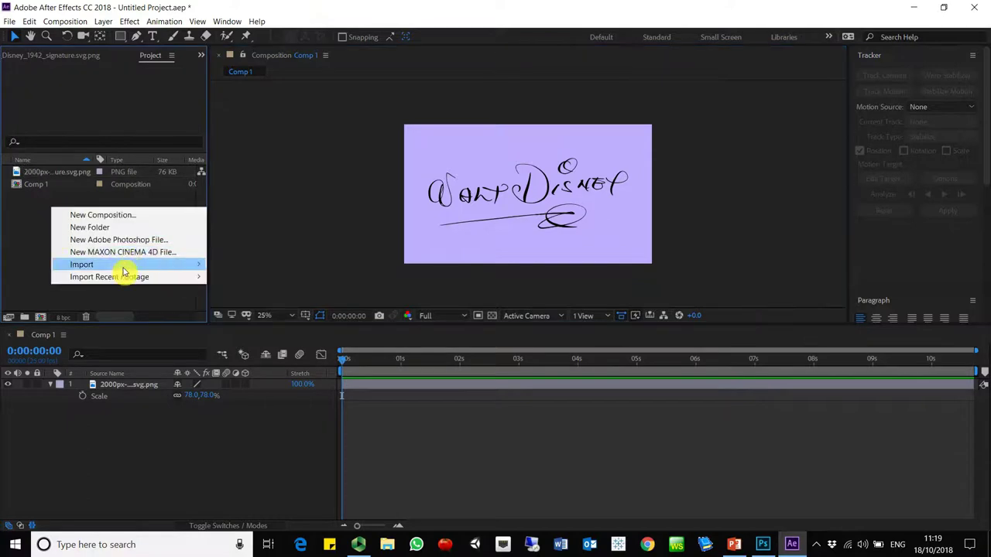
{"action": "mouse_move", "coordinate": [126, 267]}
{"action": "left_click", "coordinate": [246, 268]}
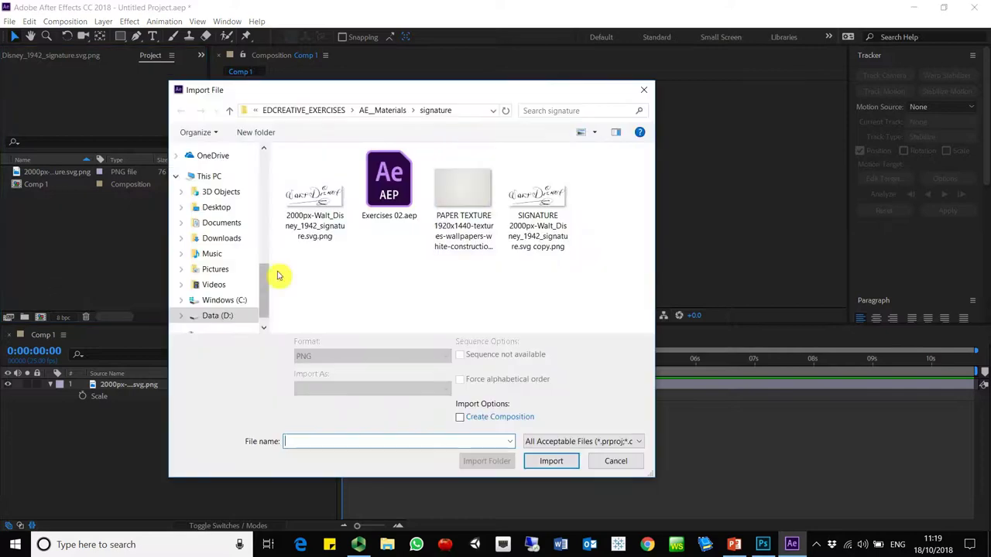
{"action": "double_click", "coordinate": [437, 207]}
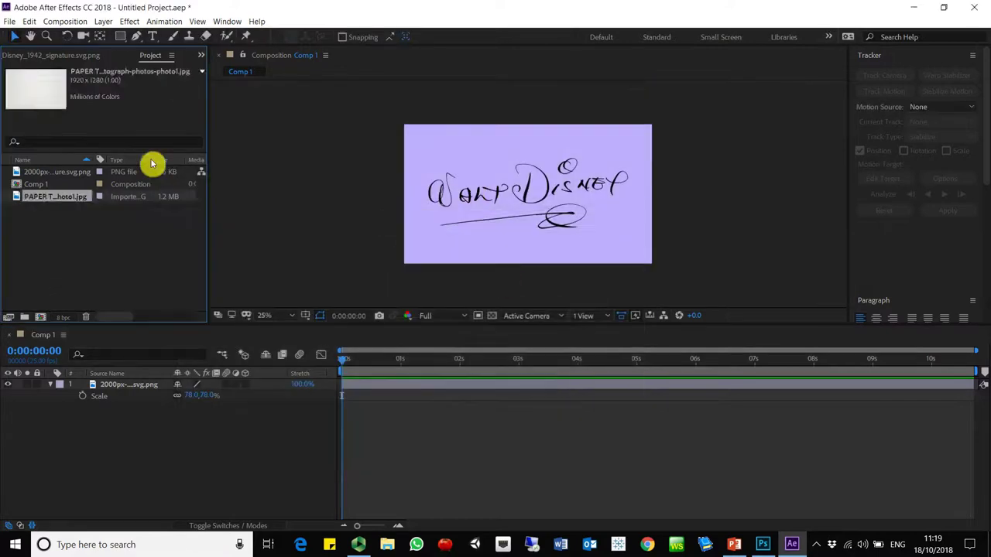
Add the paper texture to Comp 1 as a layer beneath the signature.
{"action": "left_click", "coordinate": [39, 214]}
{"action": "left_click", "coordinate": [48, 173]}
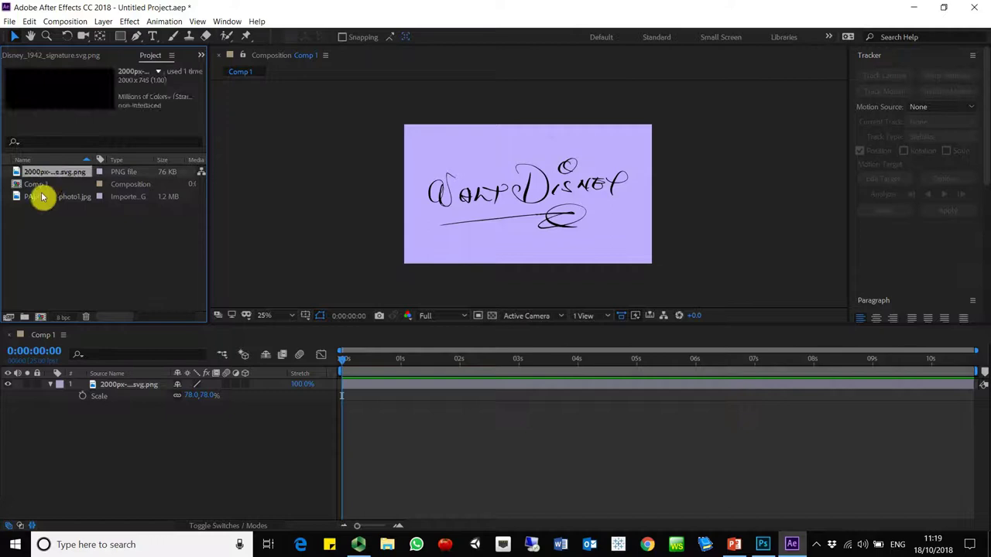
{"action": "left_click", "coordinate": [36, 198]}
{"action": "left_click_drag", "start_coordinate": [69, 369], "coordinate": [110, 421]}
{"action": "scroll", "coordinate": [524, 210], "scroll_direction": "up", "scroll_amount": 6}
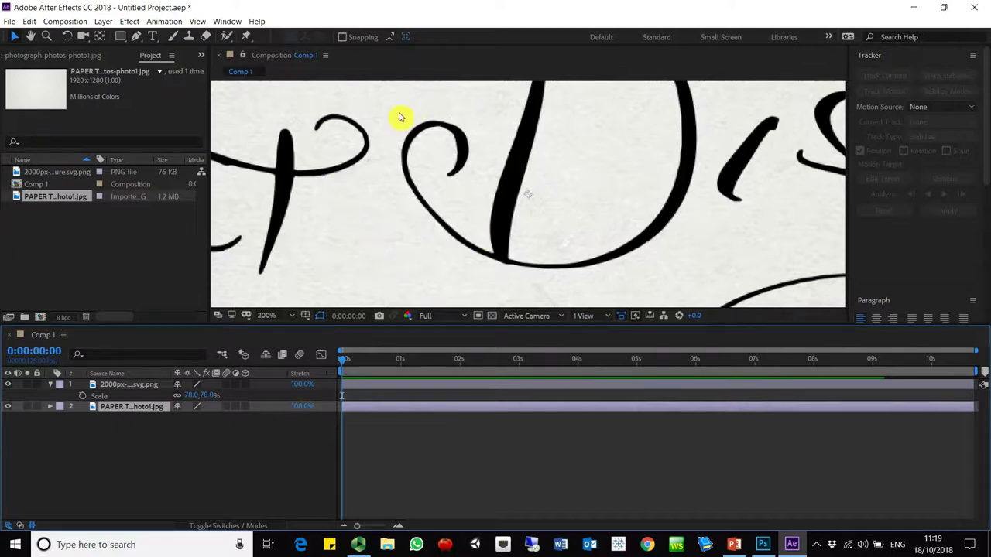
{"action": "scroll", "coordinate": [393, 185], "scroll_direction": "down", "scroll_amount": 7}
{"action": "scroll", "coordinate": [393, 185], "scroll_direction": "up", "scroll_amount": 11}
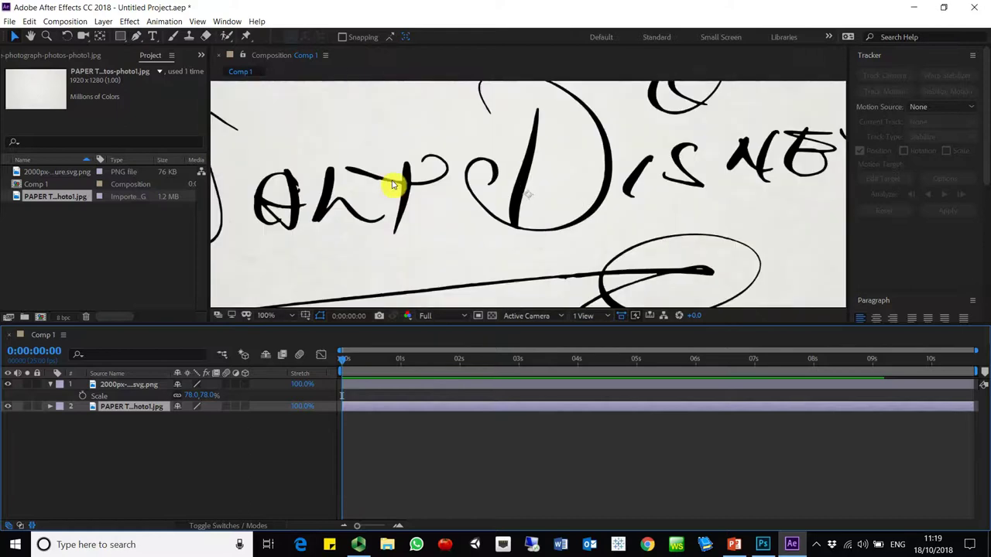
{"action": "scroll", "coordinate": [392, 185], "scroll_direction": "down", "scroll_amount": 6}
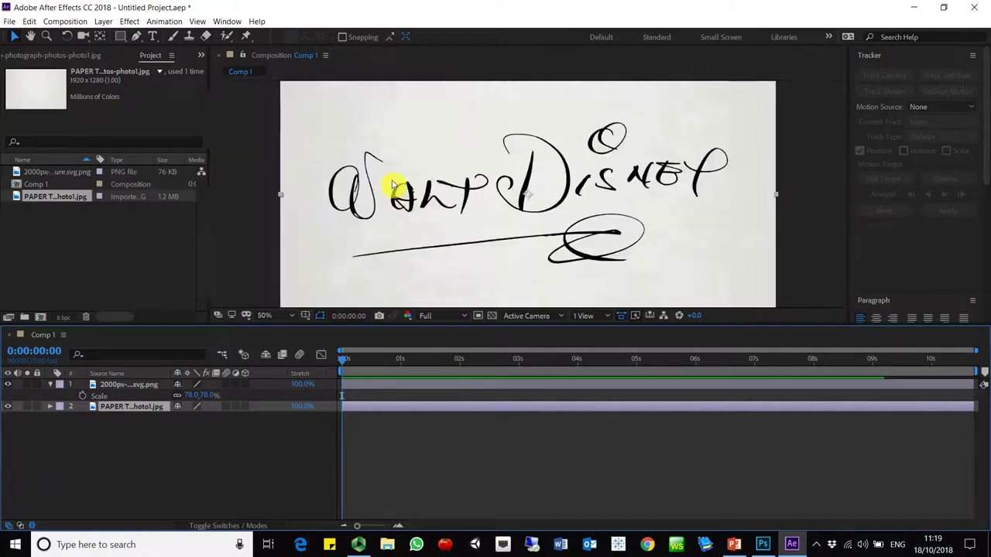
{"action": "scroll", "coordinate": [392, 185], "scroll_direction": "down", "scroll_amount": 1}
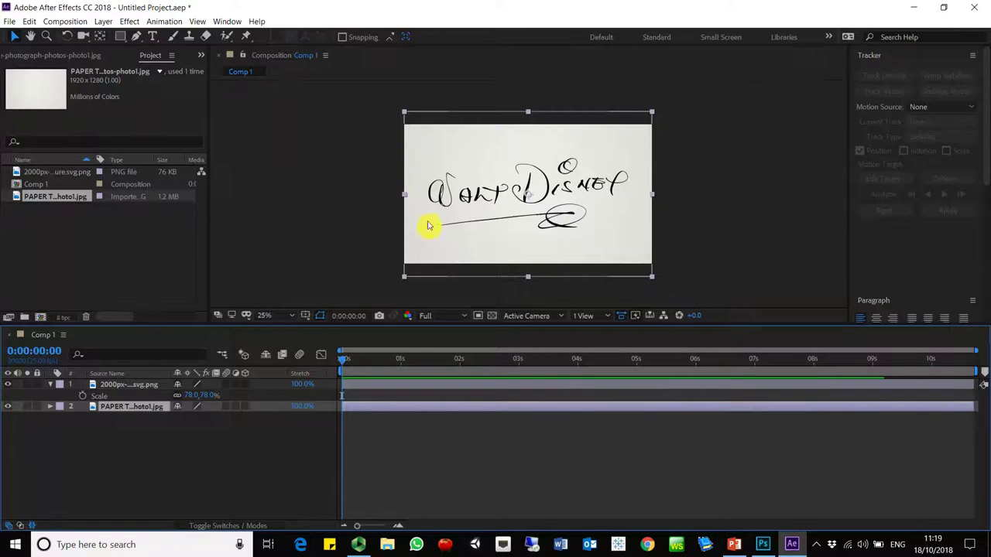
Lock the paper background layer and select the signature layer.
{"action": "left_click", "coordinate": [207, 438]}
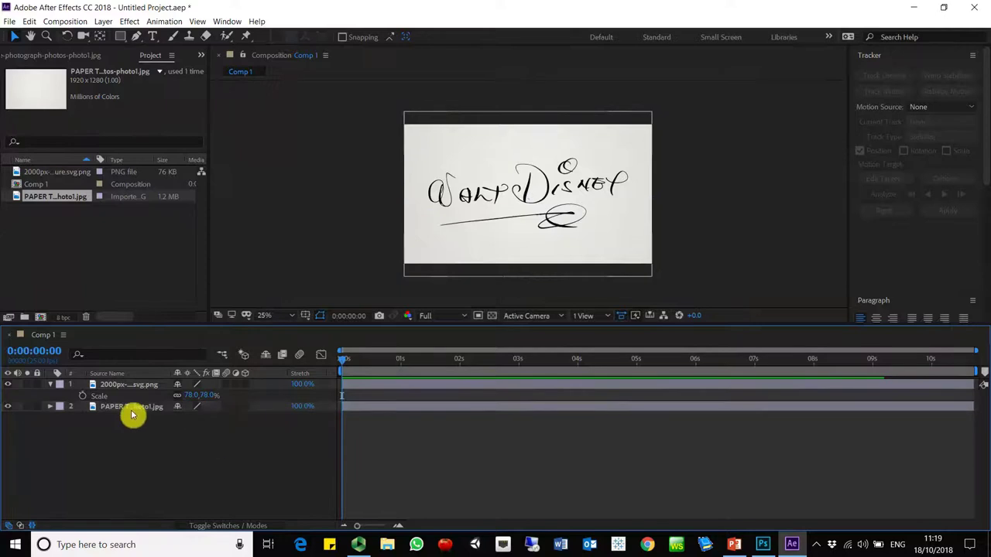
{"action": "left_click", "coordinate": [37, 407]}
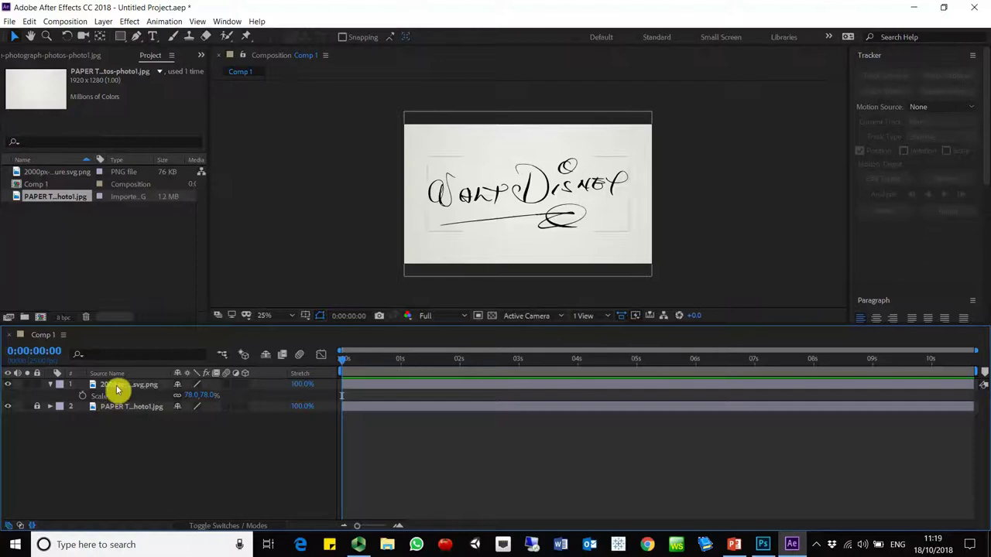
{"action": "left_click", "coordinate": [116, 389]}
Switch to the Pen tool and place the first mask point beside the W.
{"action": "scroll", "coordinate": [468, 182], "scroll_direction": "up", "scroll_amount": 2}
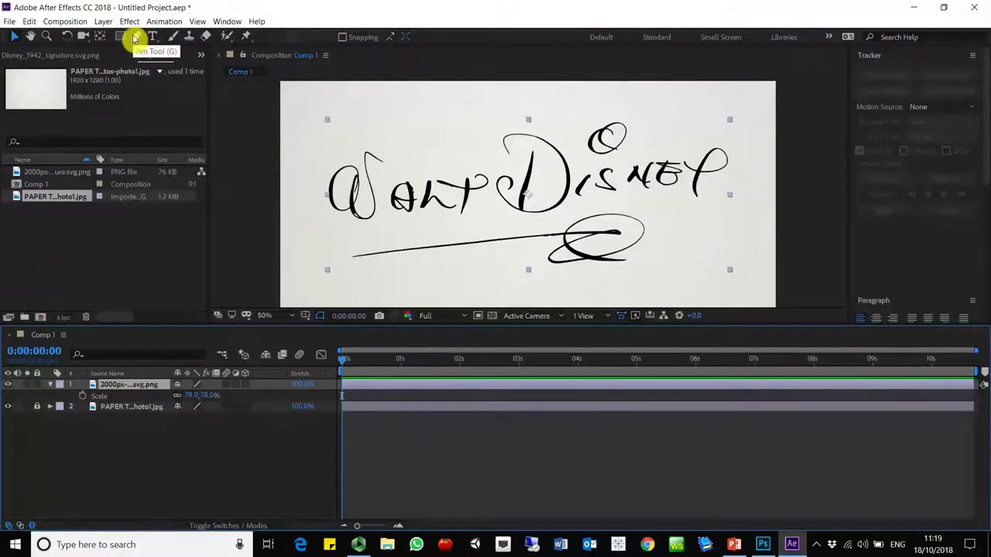
{"action": "mouse_move", "coordinate": [124, 37]}
{"action": "left_mouse_down"}
{"action": "mouse_move", "coordinate": [176, 85]}
{"action": "mouse_move", "coordinate": [144, 44]}
{"action": "mouse_move", "coordinate": [121, 39]}
{"action": "mouse_move", "coordinate": [131, 40]}
{"action": "left_mouse_up"}
{"action": "left_click", "coordinate": [137, 37]}
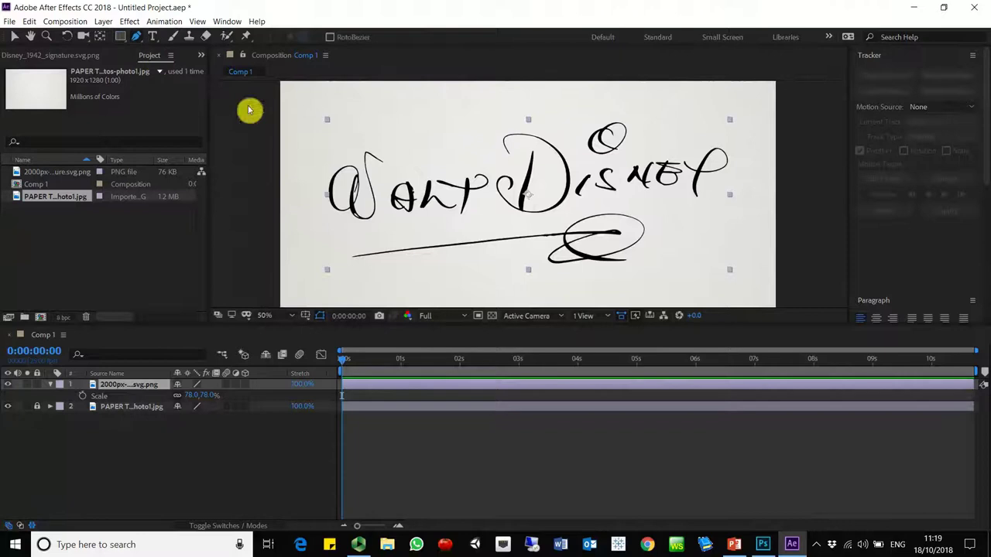
{"action": "left_click", "coordinate": [348, 144]}
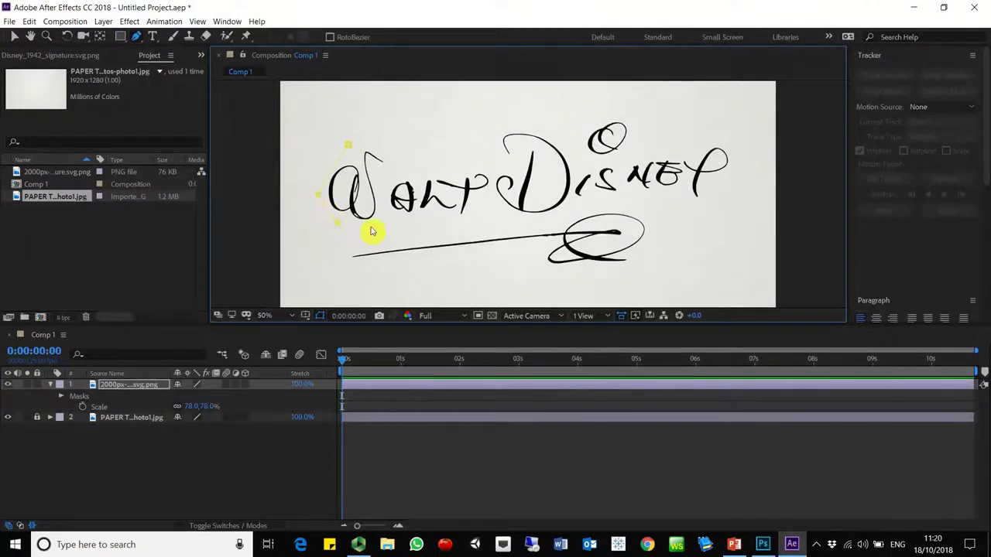
Close the mask around the W, test Subtract mode, then set Mask 1 back to Add.
{"action": "left_click", "coordinate": [348, 145]}
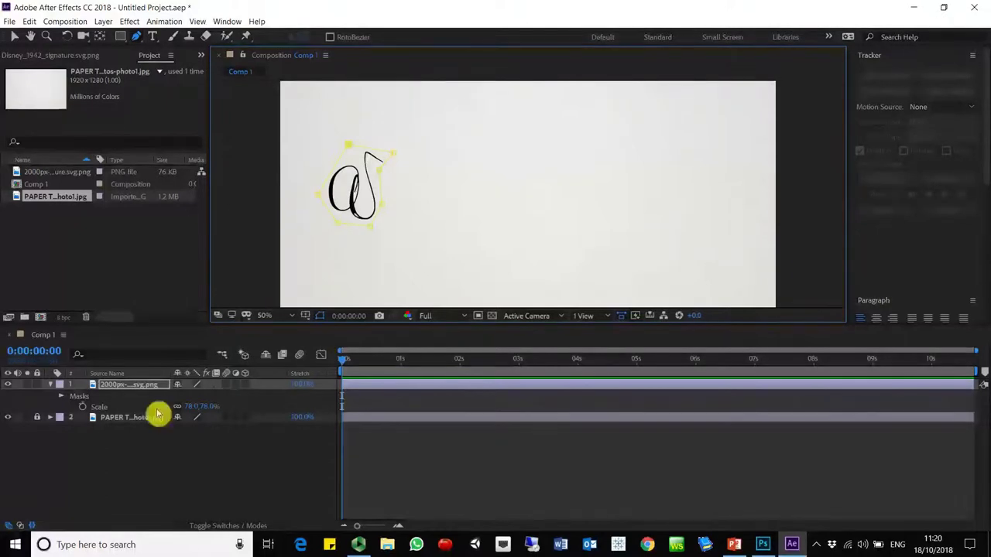
{"action": "left_click", "coordinate": [61, 396]}
{"action": "left_click", "coordinate": [198, 407]}
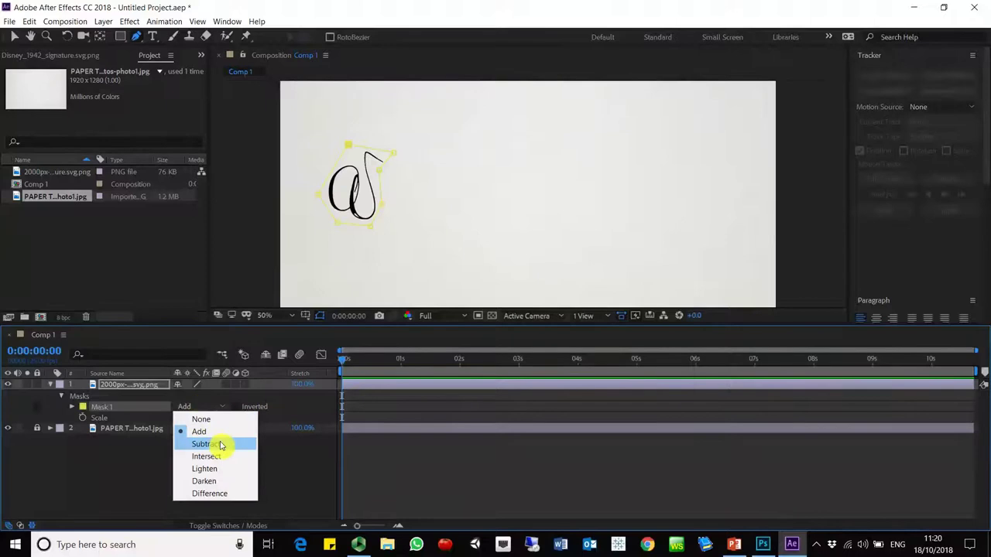
{"action": "left_click", "coordinate": [220, 445]}
{"action": "left_click", "coordinate": [213, 408]}
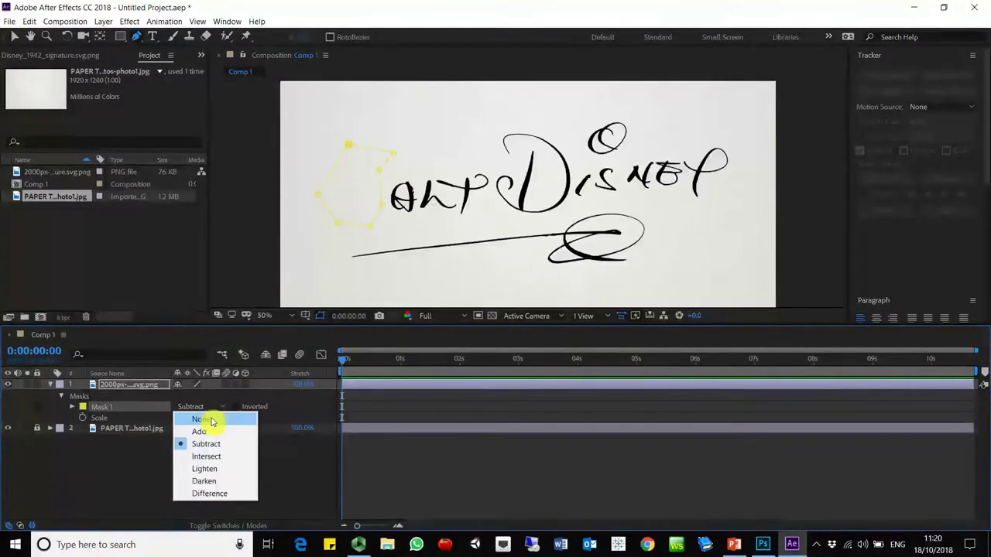
{"action": "left_click", "coordinate": [212, 433]}
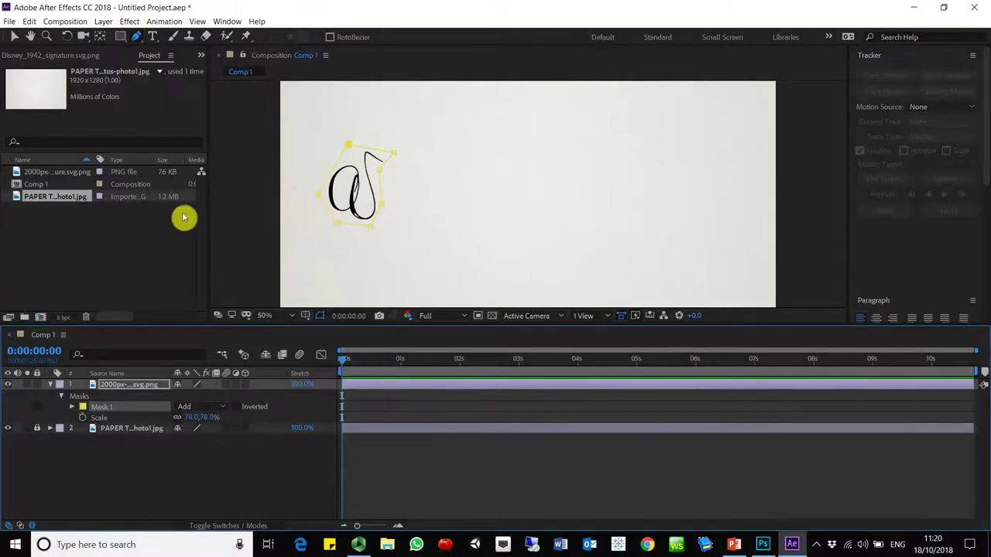
{"action": "left_click", "coordinate": [15, 37]}
Expand Mask 1's properties and scrub Mask Feather to 24, 24 pixels.
{"action": "left_click", "coordinate": [72, 408]}
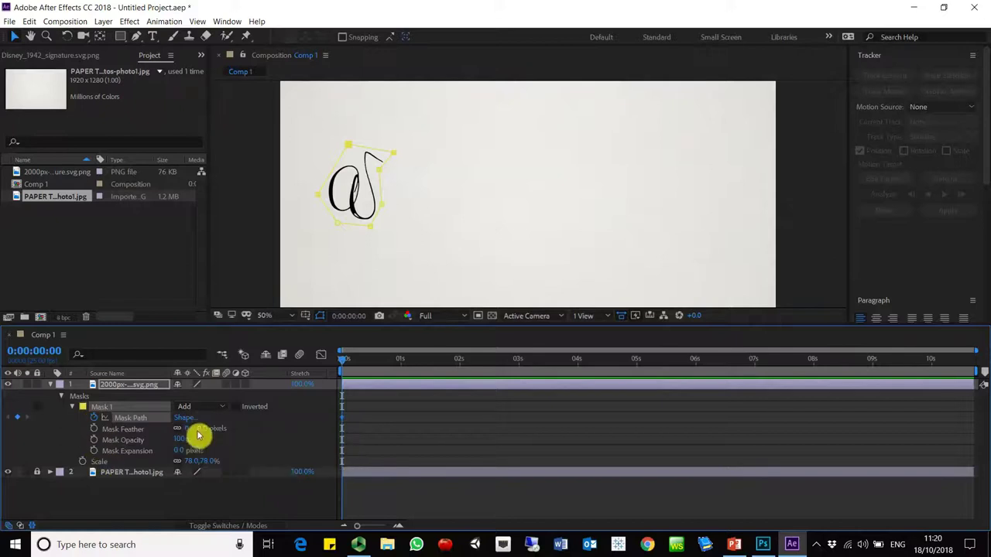
{"action": "left_click_drag", "start_coordinate": [198, 435], "coordinate": [219, 435]}
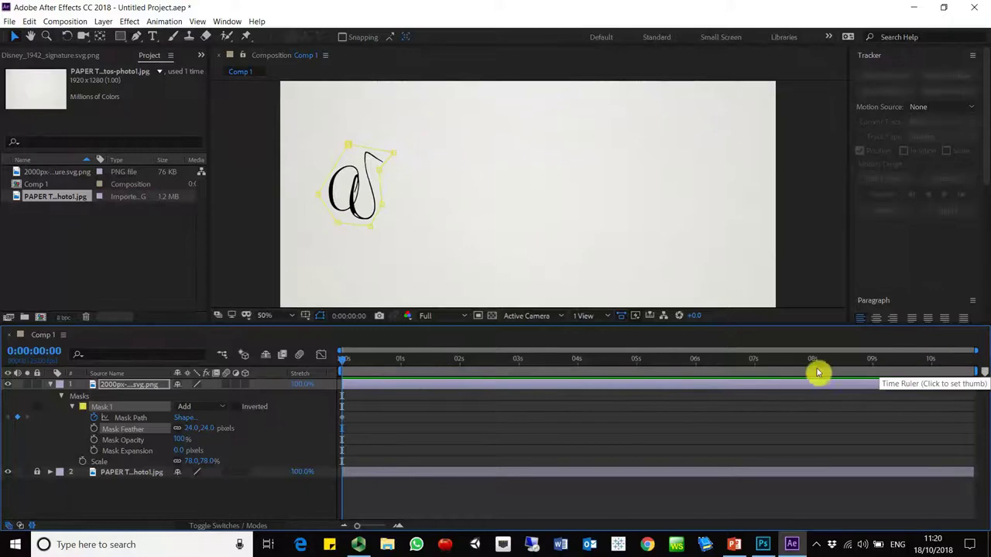
At 0:00:04:00, drag Mask 1's vertices to enclose the full Walt Disney signature, then preview.
{"action": "left_click", "coordinate": [576, 359]}
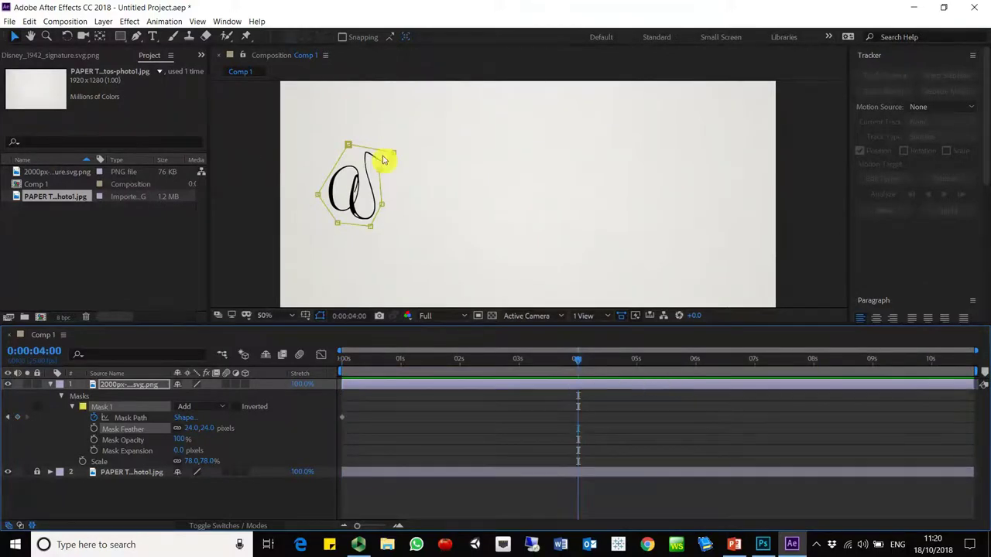
{"action": "left_click_drag", "start_coordinate": [396, 157], "coordinate": [658, 147]}
{"action": "left_click_drag", "start_coordinate": [378, 175], "coordinate": [725, 204]}
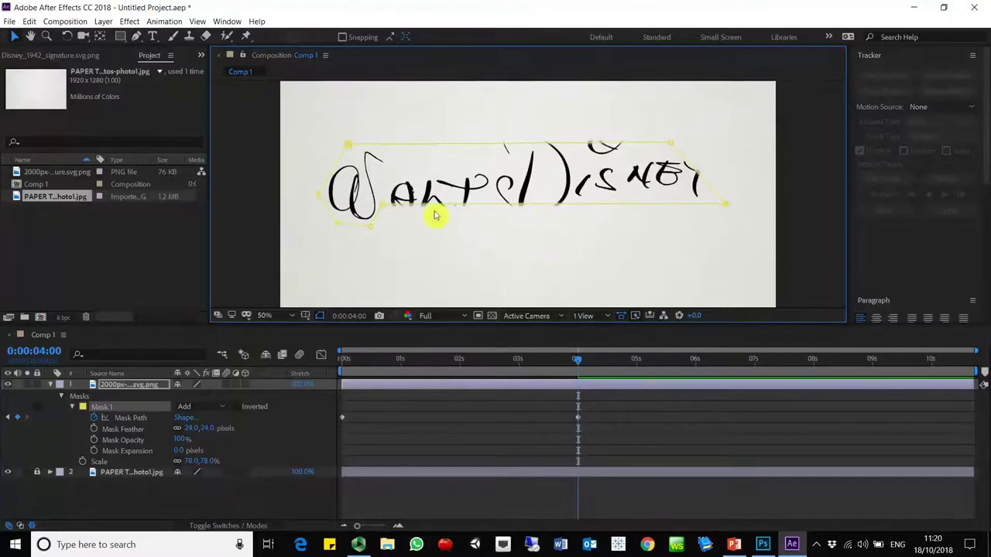
{"action": "left_click_drag", "start_coordinate": [383, 212], "coordinate": [465, 223]}
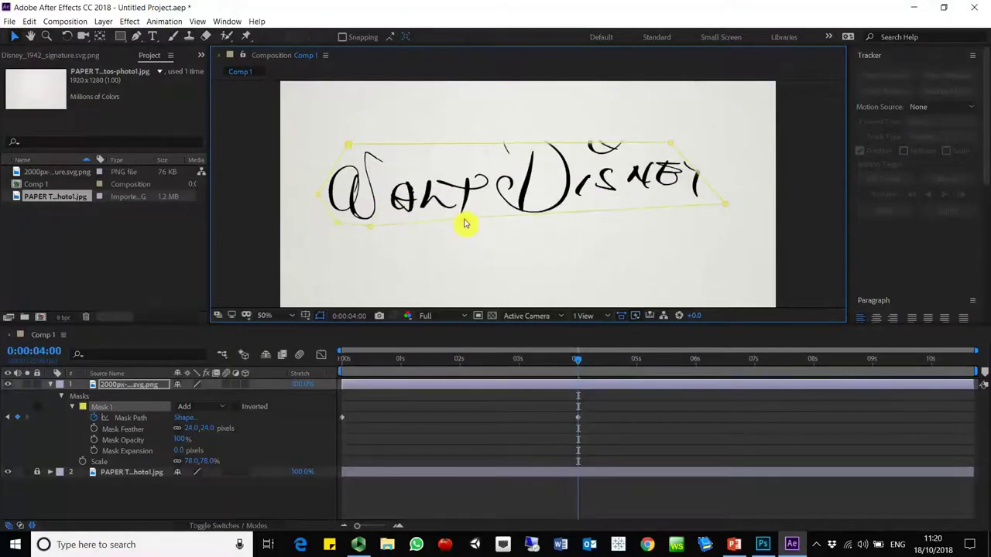
{"action": "left_click_drag", "start_coordinate": [671, 143], "coordinate": [726, 104]}
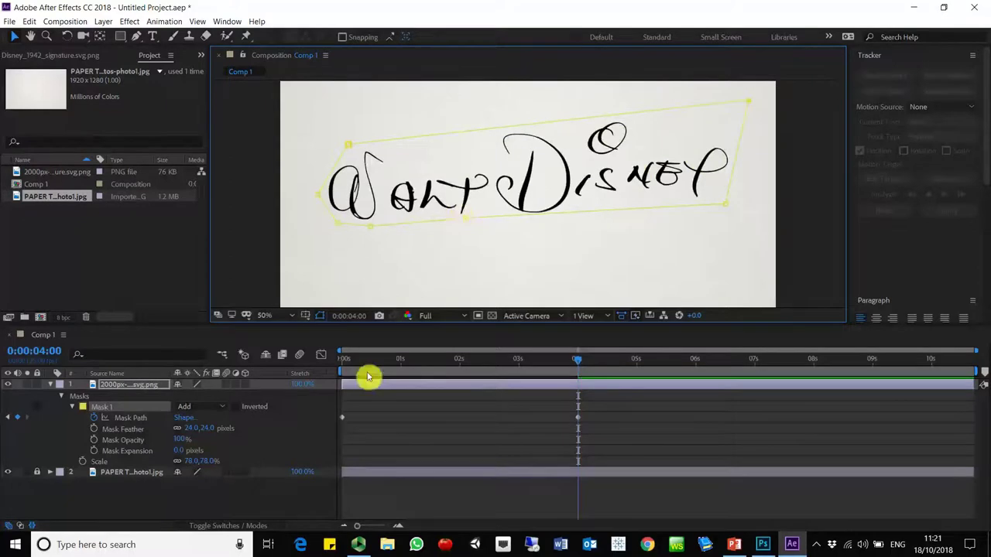
{"action": "mouse_move", "coordinate": [387, 362]}
{"action": "left_mouse_down"}
{"action": "mouse_move", "coordinate": [333, 362]}
{"action": "mouse_move", "coordinate": [608, 370]}
{"action": "mouse_move", "coordinate": [394, 380]}
{"action": "mouse_move", "coordinate": [456, 367]}
{"action": "mouse_move", "coordinate": [600, 372]}
{"action": "left_mouse_up"}
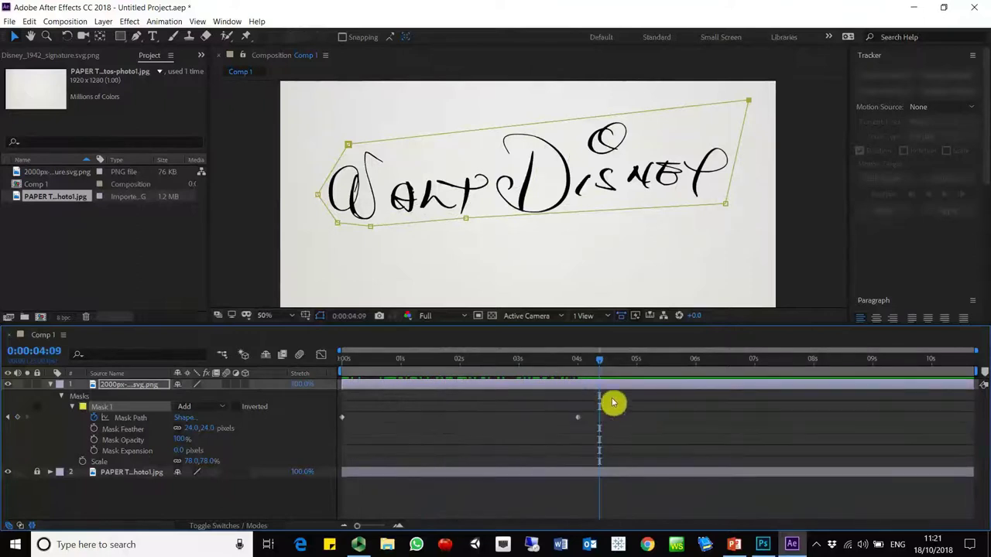
At 5 seconds, reshape the mask and shift its new keyframe slightly earlier.
{"action": "left_click", "coordinate": [638, 364]}
{"action": "left_click_drag", "start_coordinate": [339, 228], "coordinate": [344, 283]}
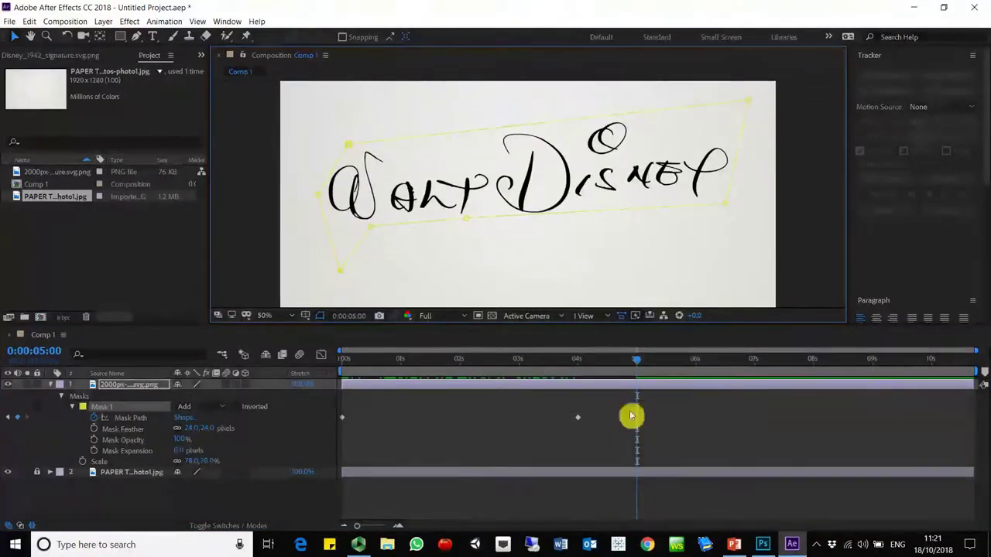
{"action": "left_click_drag", "start_coordinate": [637, 418], "coordinate": [589, 418]}
{"action": "left_click", "coordinate": [428, 239]}
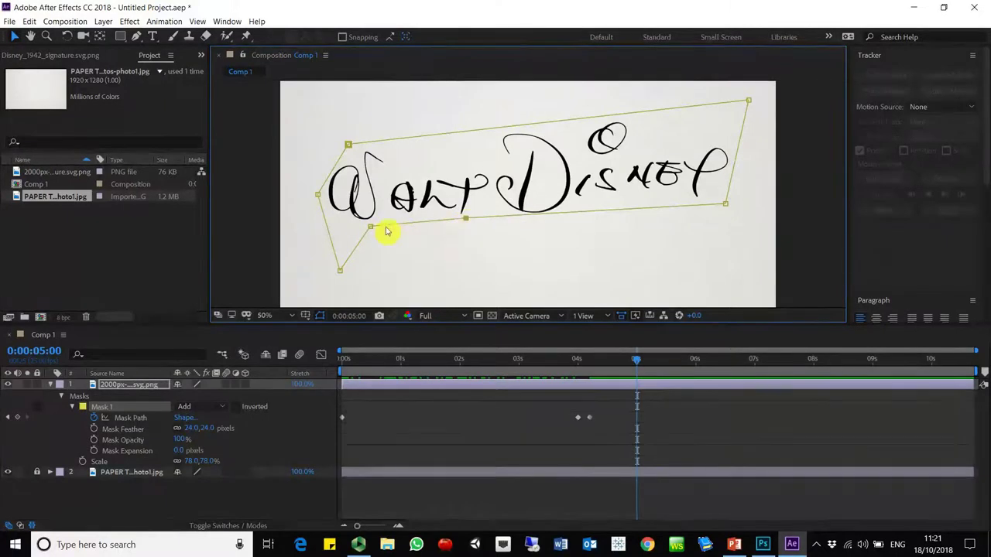
Extend the mask edge under Walt, move the mask path keyframes near the start, and preview.
{"action": "left_click_drag", "start_coordinate": [364, 226], "coordinate": [681, 274]}
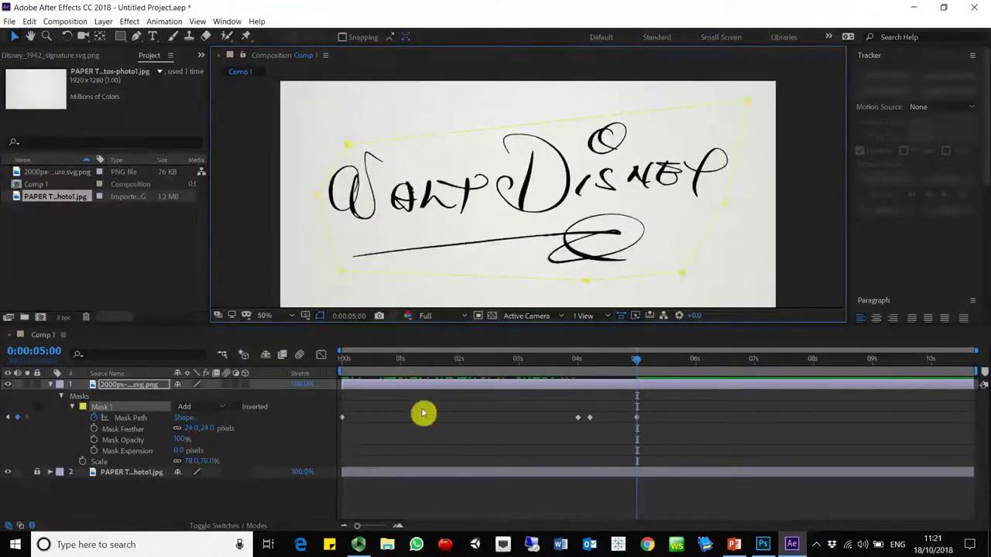
{"action": "left_click_drag", "start_coordinate": [347, 361], "coordinate": [578, 435]}
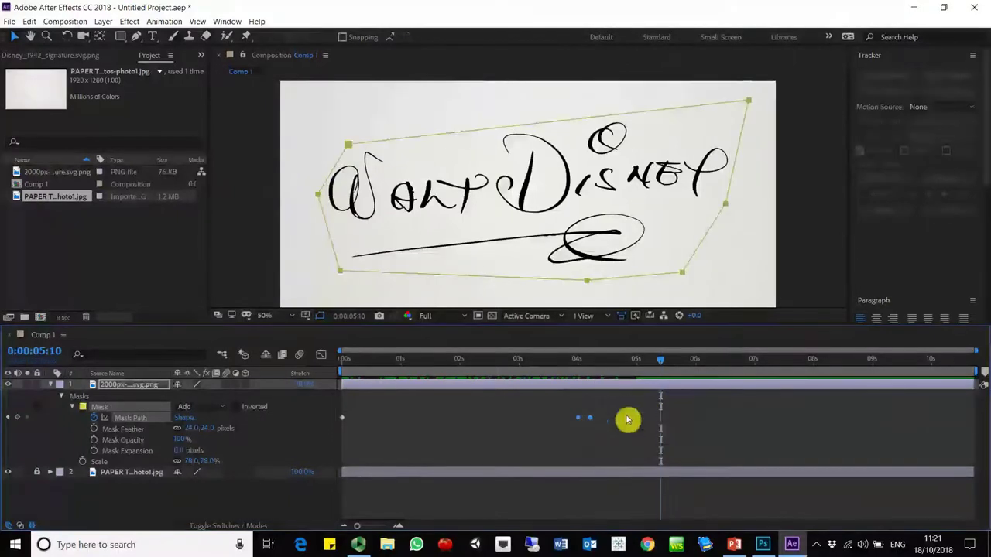
{"action": "left_click_drag", "start_coordinate": [636, 418], "coordinate": [423, 432]}
{"action": "key", "text": "Home"}
{"action": "key", "text": "space"}
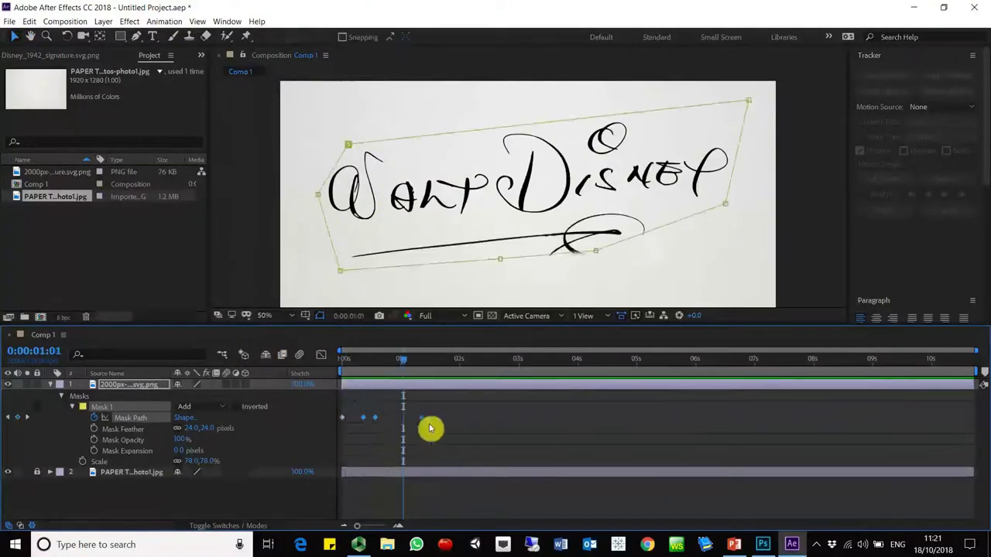
Move a mask path keyframe to 0:00:01:01 and preview the reveal.
{"action": "key", "text": "space"}
{"action": "mouse_move", "coordinate": [421, 419]}
{"action": "left_mouse_down"}
{"action": "mouse_move", "coordinate": [403, 419]}
{"action": "mouse_move", "coordinate": [411, 431]}
{"action": "left_mouse_up"}
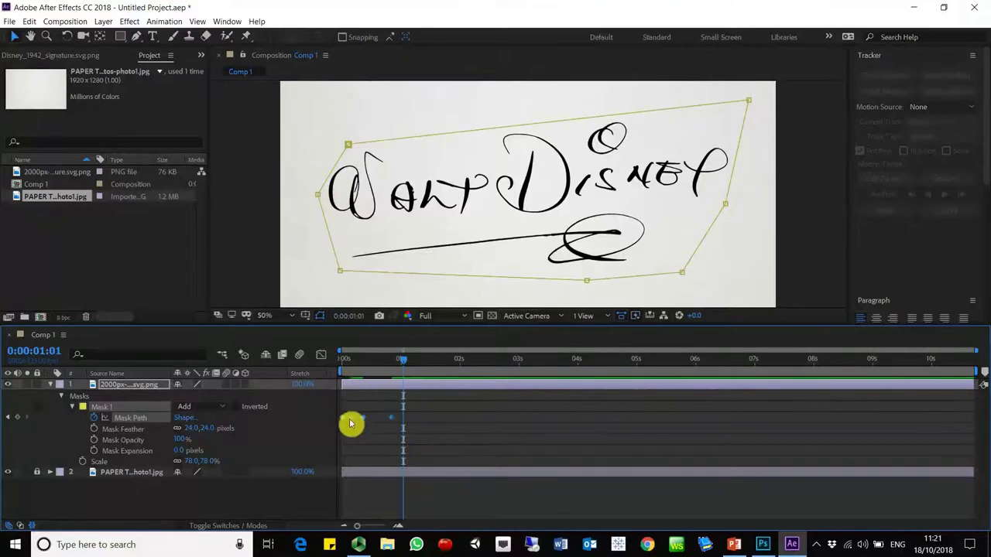
{"action": "key", "text": "Home"}
{"action": "key", "text": "space"}
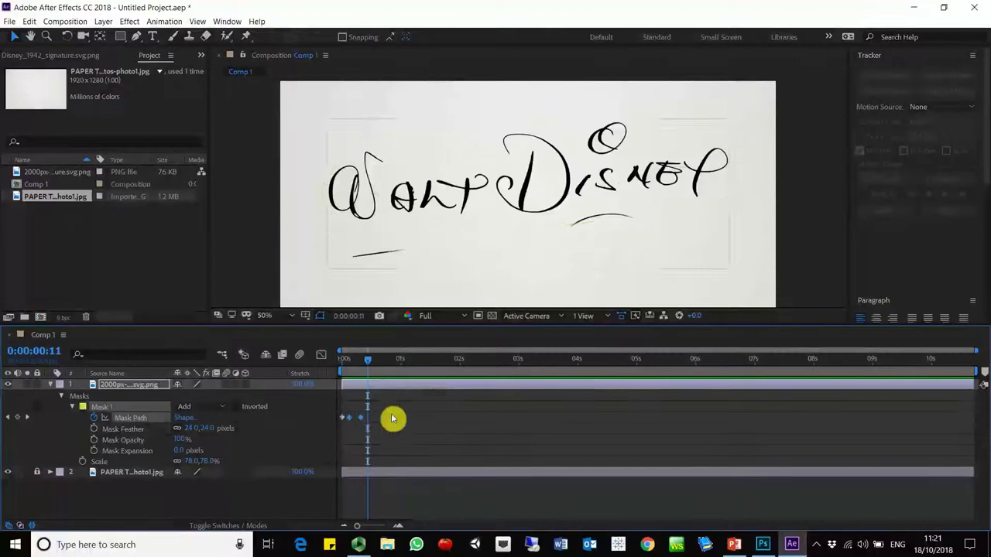
{"action": "key", "text": "space"}
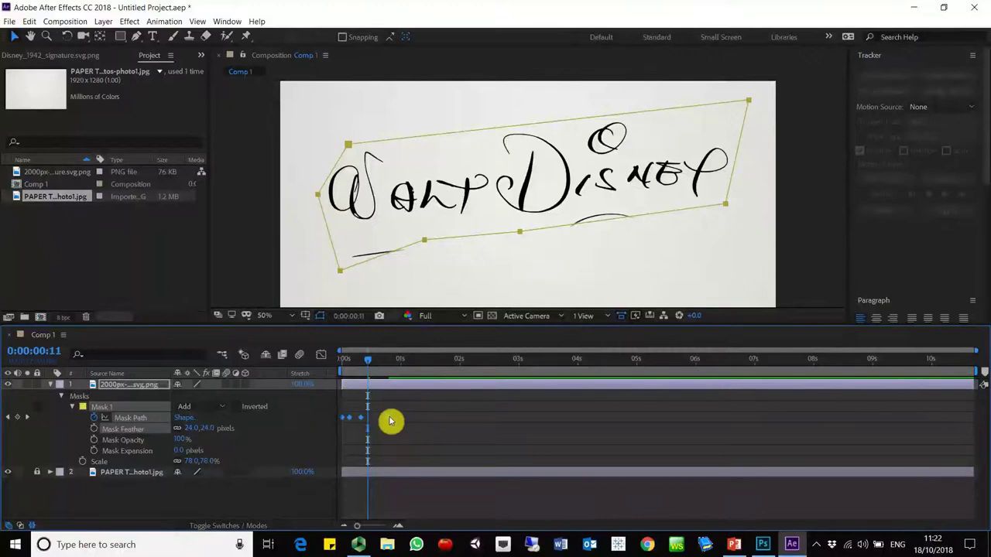
Move a mask path keyframe to 0:00:00:20, preview, and restore a removed keyframe.
{"action": "left_click_drag", "start_coordinate": [390, 421], "coordinate": [459, 420]}
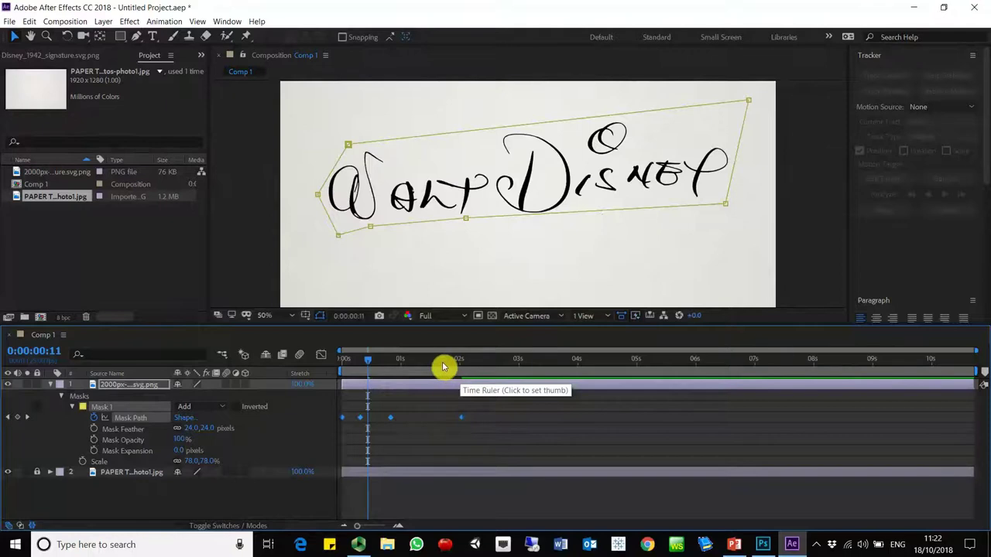
{"action": "left_click_drag", "start_coordinate": [444, 367], "coordinate": [325, 359]}
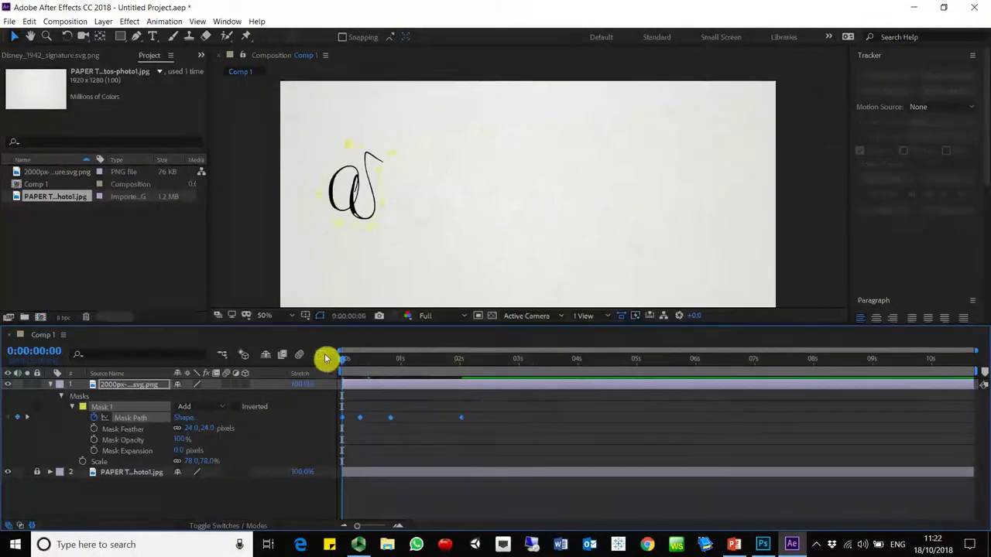
{"action": "key", "text": "space"}
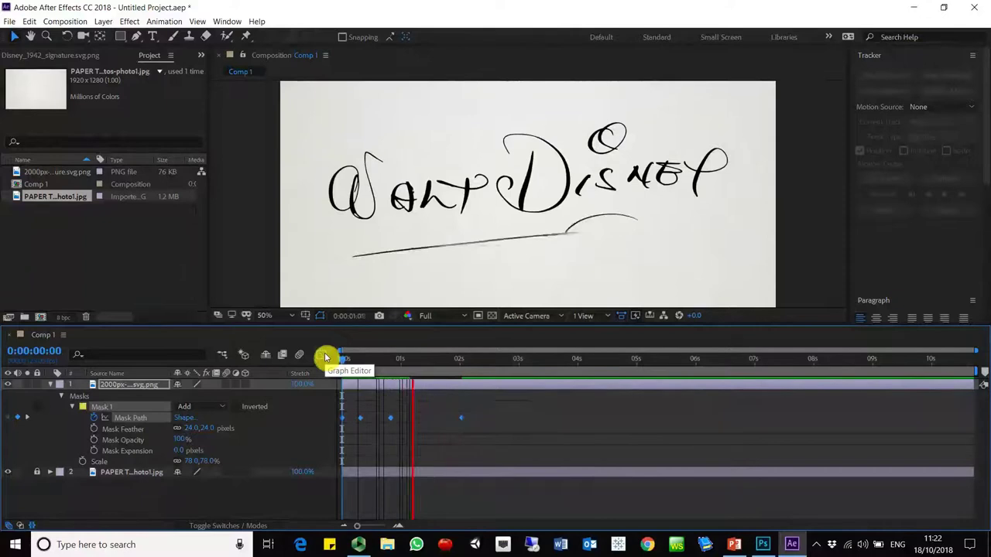
{"action": "left_click", "coordinate": [358, 359]}
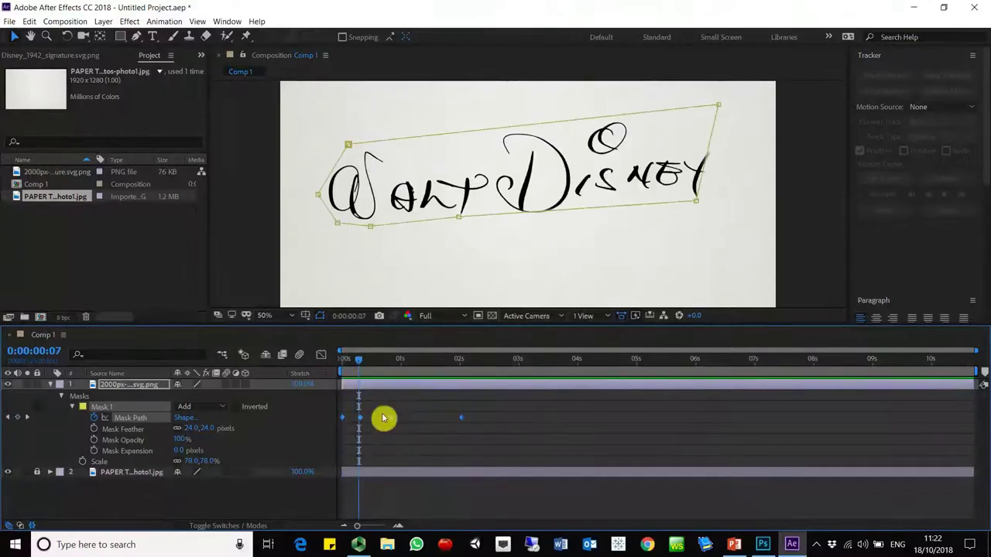
{"action": "key", "text": "ctrl+z"}
{"action": "key", "text": "ctrl+shift+z"}
Spread the selected mask path keyframes later, nudge the last one earlier, and preview the complete signature.
{"action": "left_click_drag", "start_coordinate": [434, 398], "coordinate": [361, 432]}
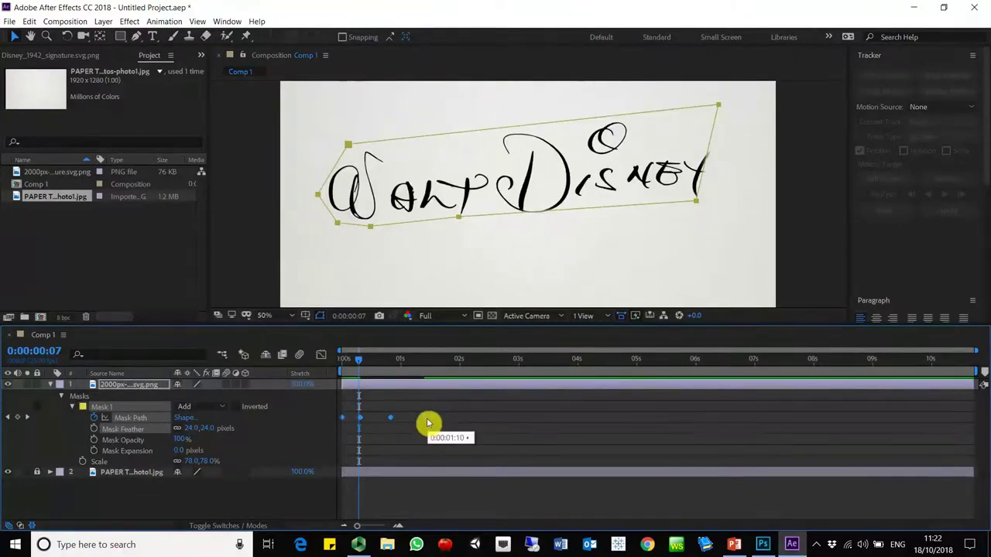
{"action": "left_click_drag", "start_coordinate": [424, 419], "coordinate": [462, 422]}
{"action": "left_click_drag", "start_coordinate": [425, 360], "coordinate": [330, 364]}
{"action": "key", "text": "space"}
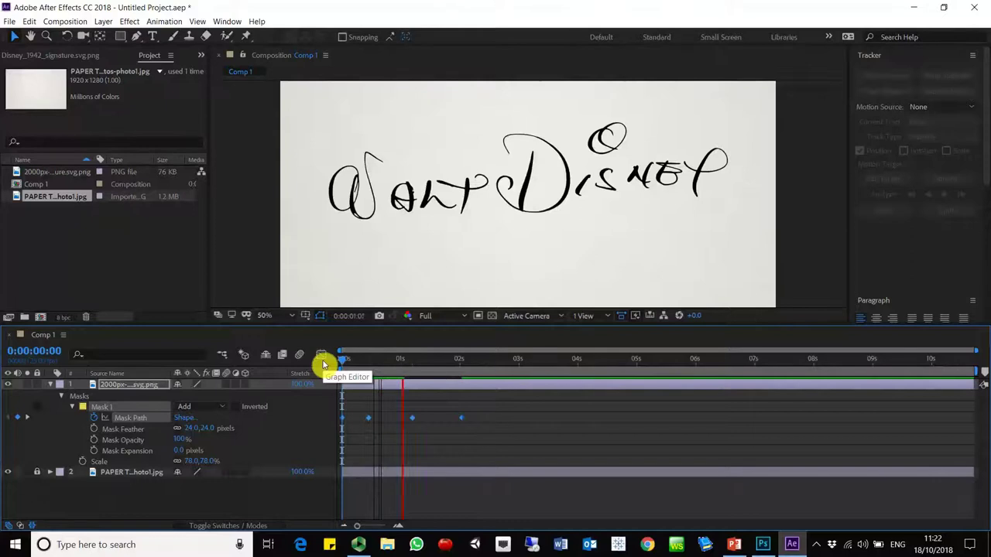
{"action": "mouse_move", "coordinate": [460, 420]}
{"action": "left_mouse_down"}
{"action": "mouse_move", "coordinate": [469, 426]}
{"action": "mouse_move", "coordinate": [443, 423]}
{"action": "left_mouse_up"}
{"action": "mouse_move", "coordinate": [450, 358]}
{"action": "left_mouse_down"}
{"action": "mouse_move", "coordinate": [403, 369]}
{"action": "mouse_move", "coordinate": [310, 364]}
{"action": "left_mouse_up"}
{"action": "key", "text": "space"}
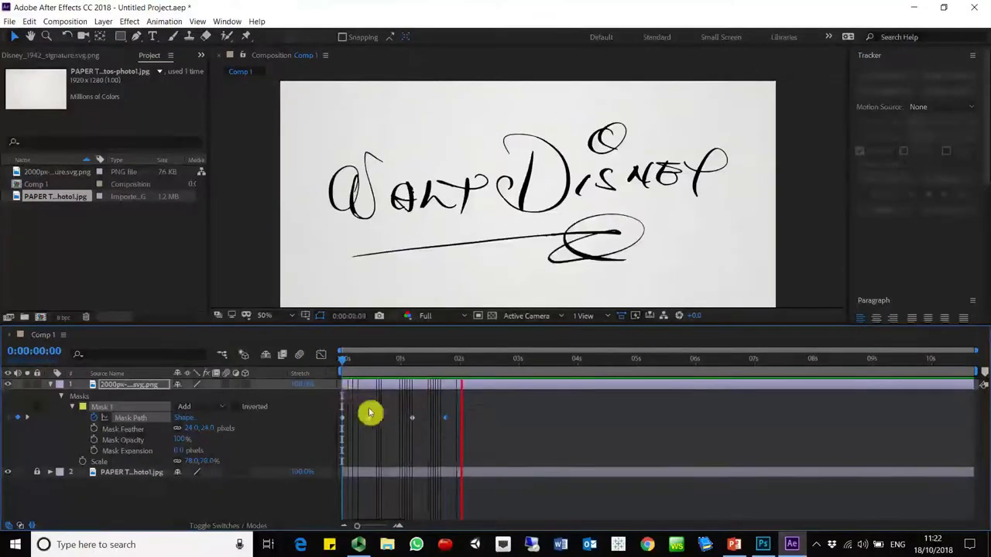
{"action": "key", "text": "space"}
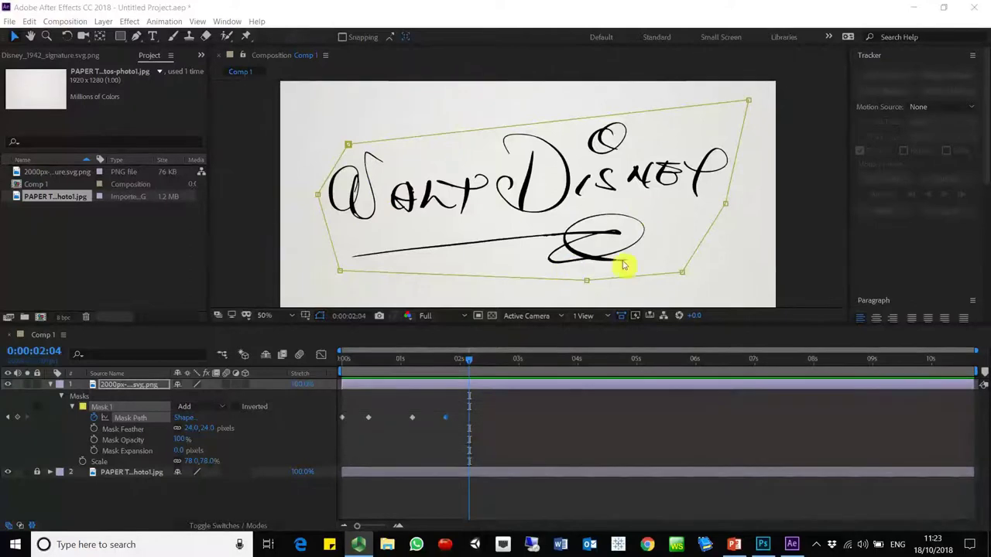
At 0:00:02:20, select Mask 1, collapse the mask properties, and open the Layer menu.
{"action": "left_click", "coordinate": [524, 455]}
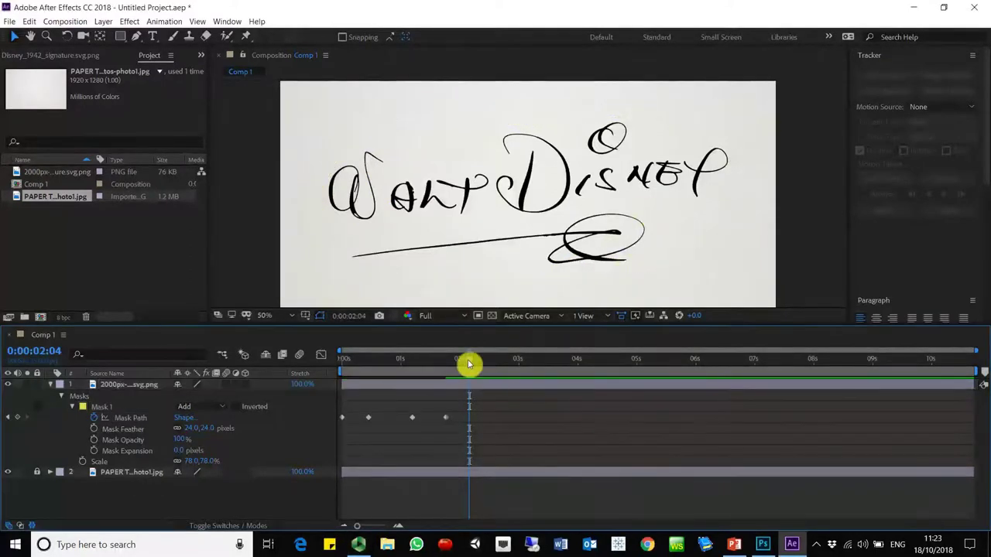
{"action": "left_click", "coordinate": [507, 369]}
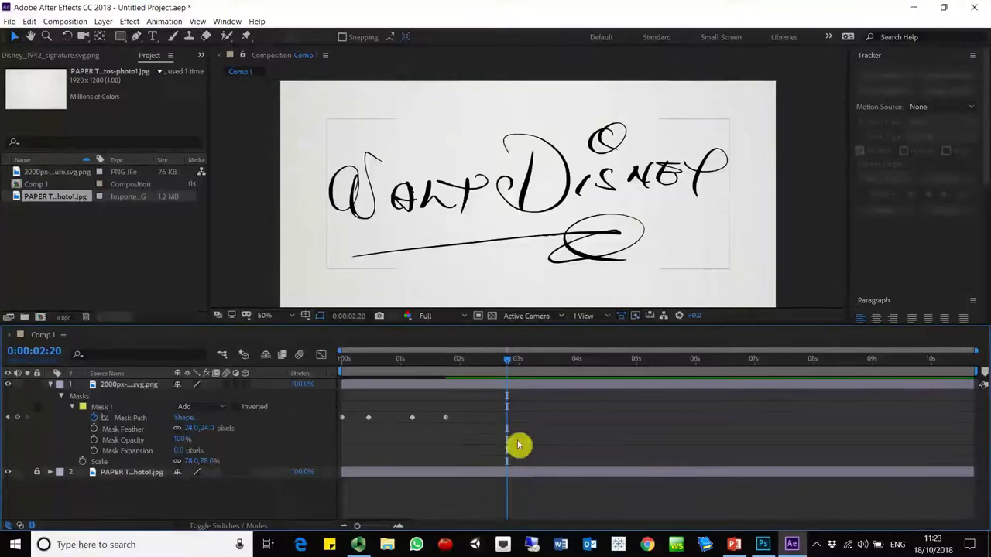
{"action": "left_click", "coordinate": [184, 418]}
{"action": "left_click", "coordinate": [111, 407]}
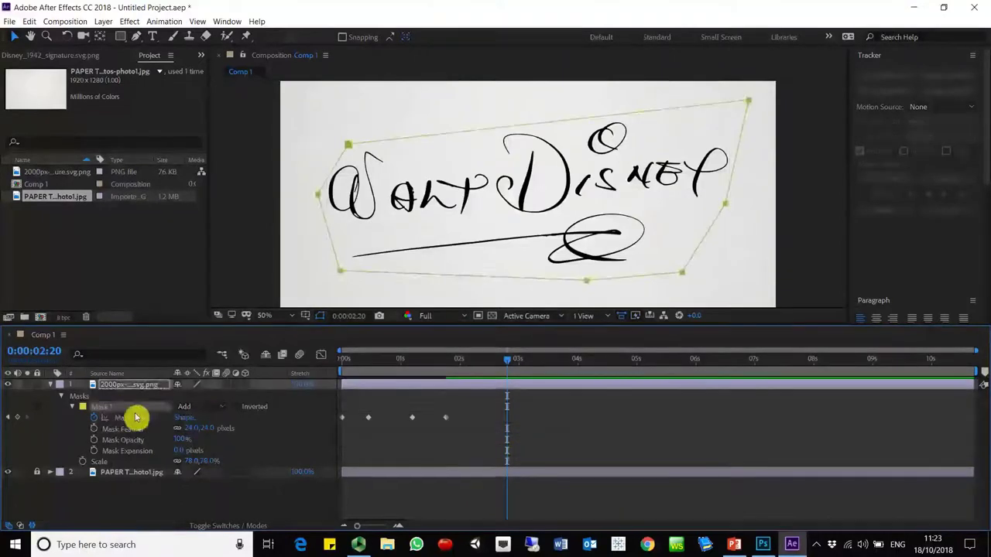
{"action": "key", "text": "s"}
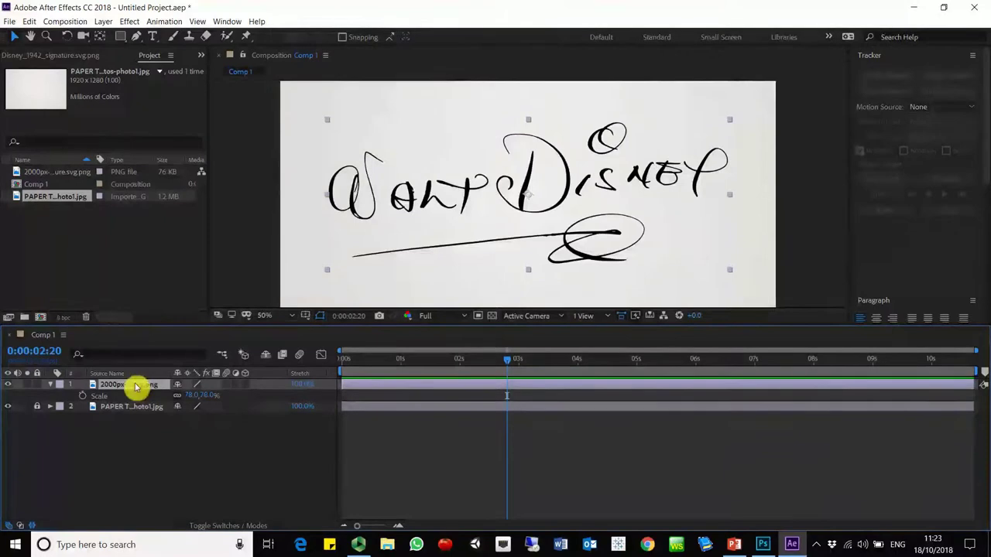
{"action": "left_click", "coordinate": [123, 22]}
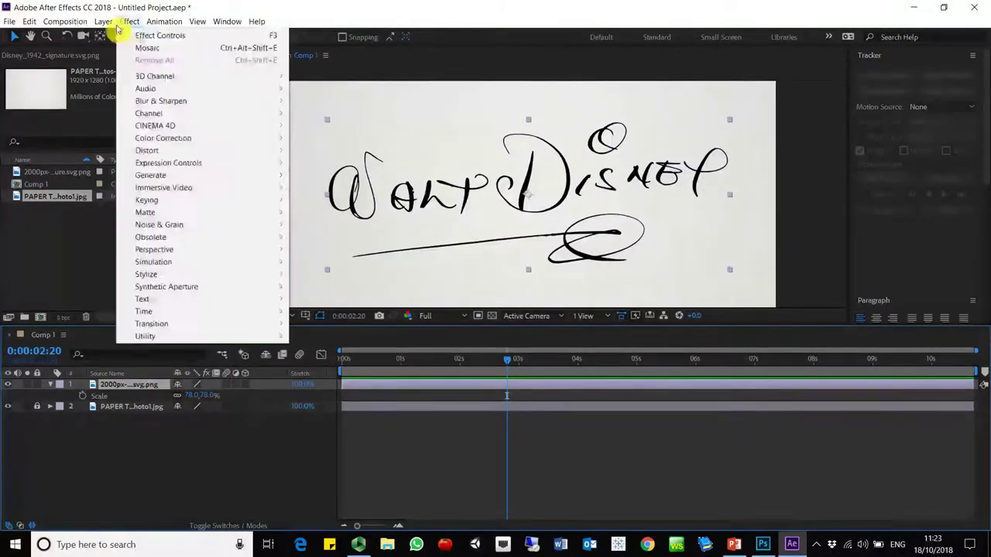
{"action": "mouse_move", "coordinate": [116, 27]}
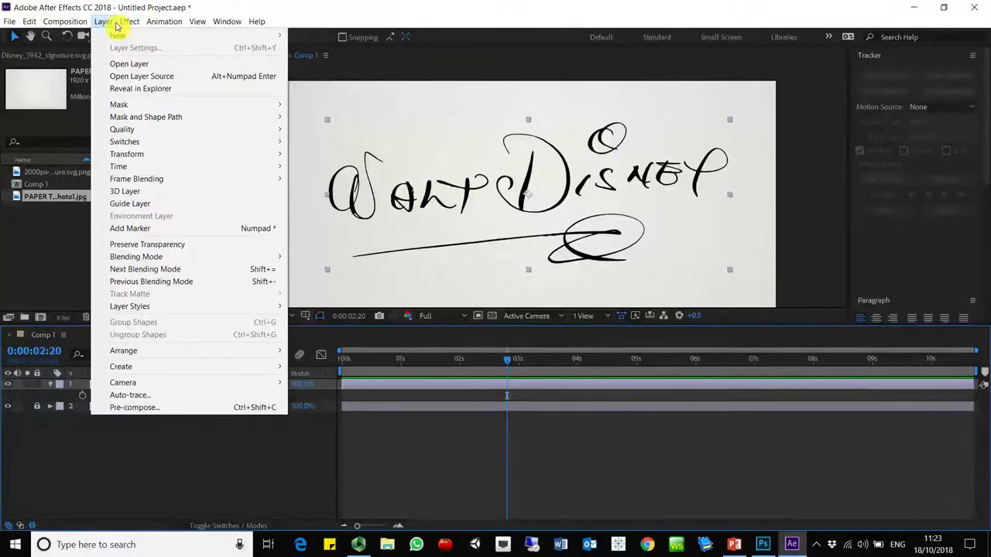
Auto-trace the layer's Alpha channel with Tolerance 1 px, Threshold 50%, Minimum Area 10 px.
{"action": "left_click", "coordinate": [163, 396]}
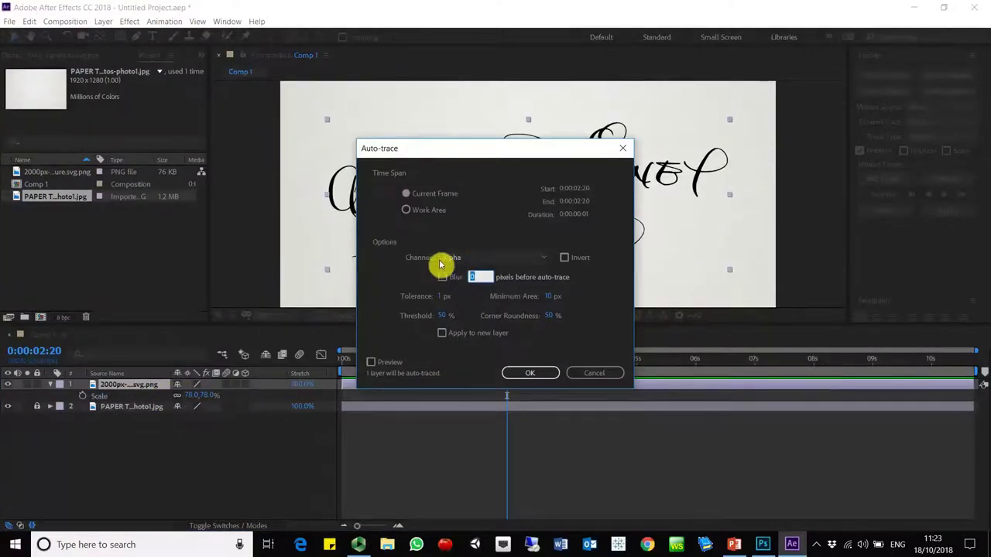
{"action": "left_click", "coordinate": [448, 261]}
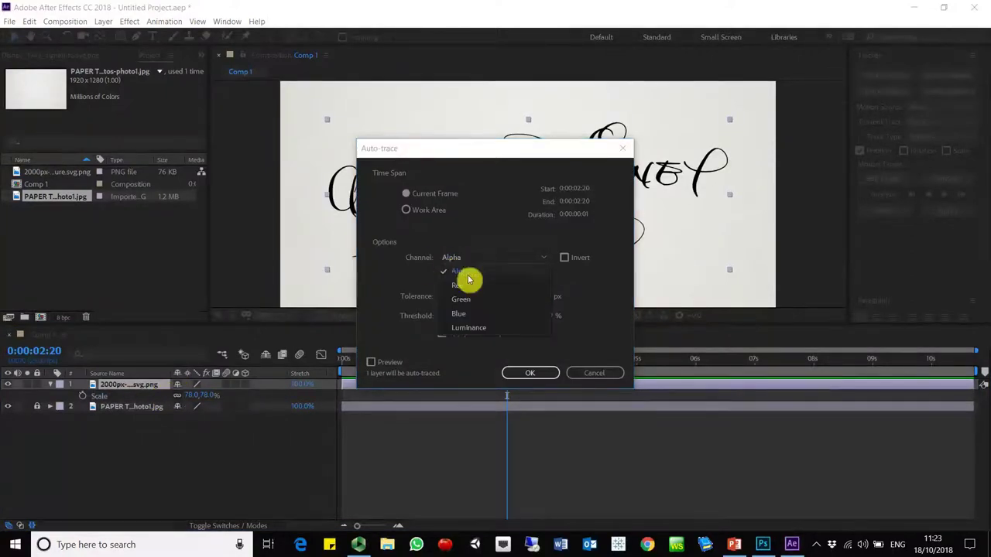
{"action": "left_click", "coordinate": [482, 259]}
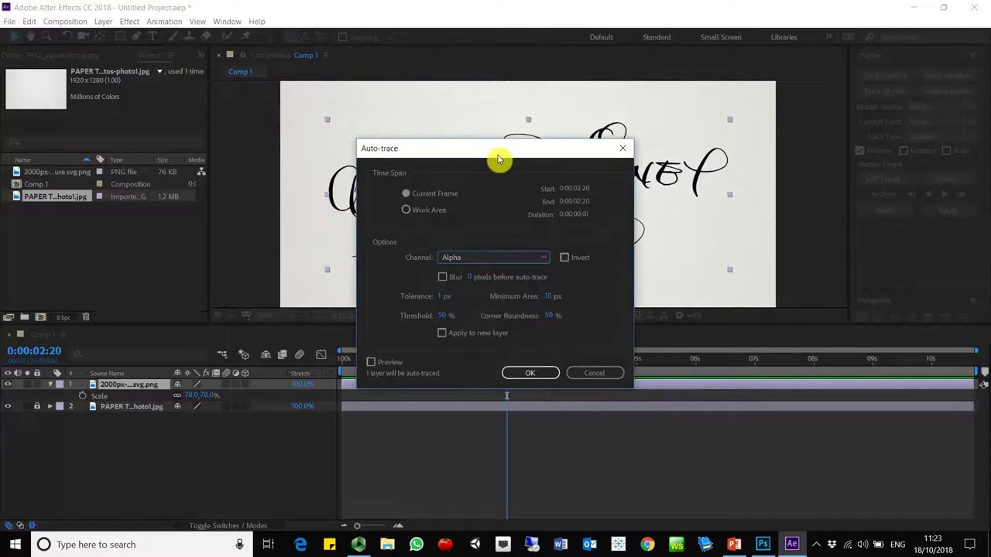
{"action": "mouse_move", "coordinate": [503, 150]}
{"action": "left_mouse_down"}
{"action": "mouse_move", "coordinate": [246, 189]}
{"action": "mouse_move", "coordinate": [223, 168]}
{"action": "left_mouse_up"}
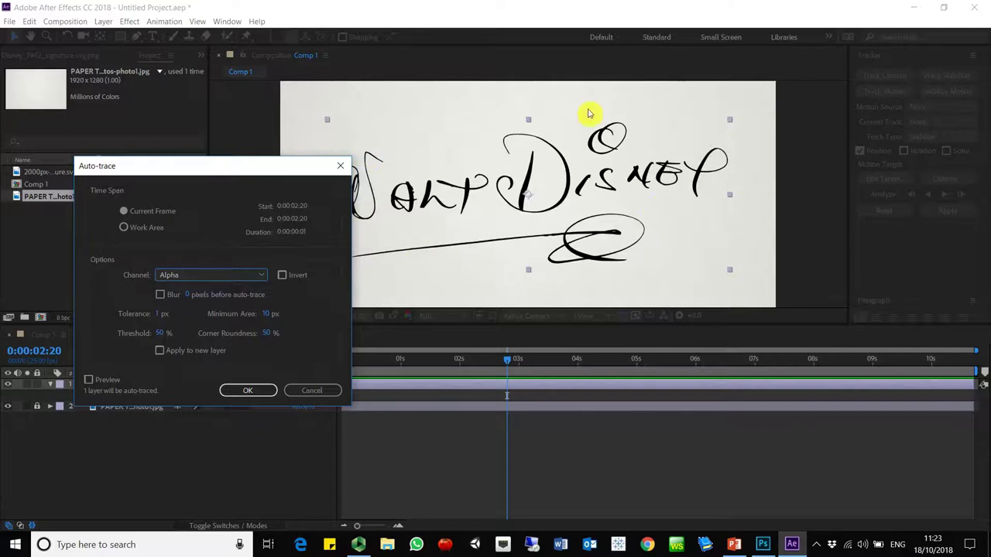
{"action": "left_click", "coordinate": [190, 277]}
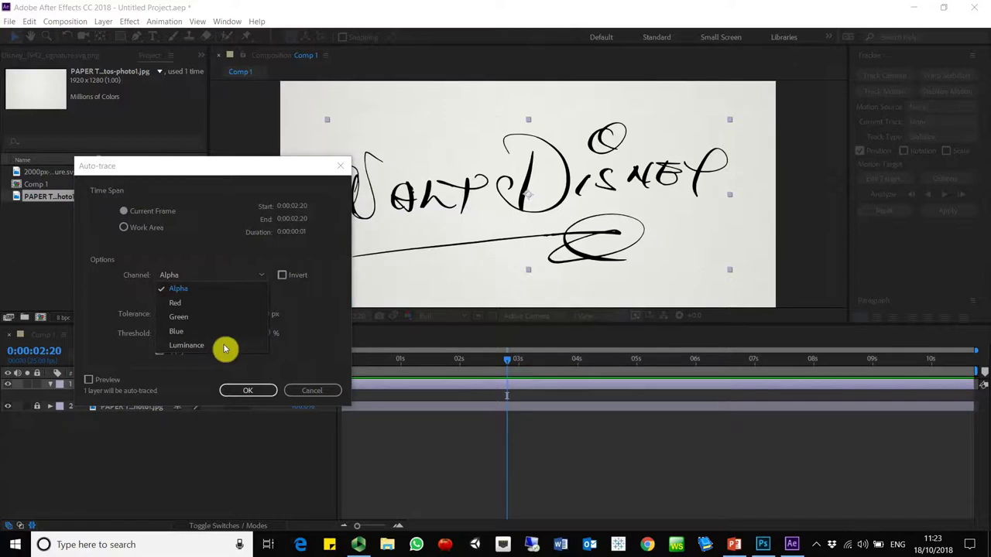
{"action": "left_click", "coordinate": [236, 266]}
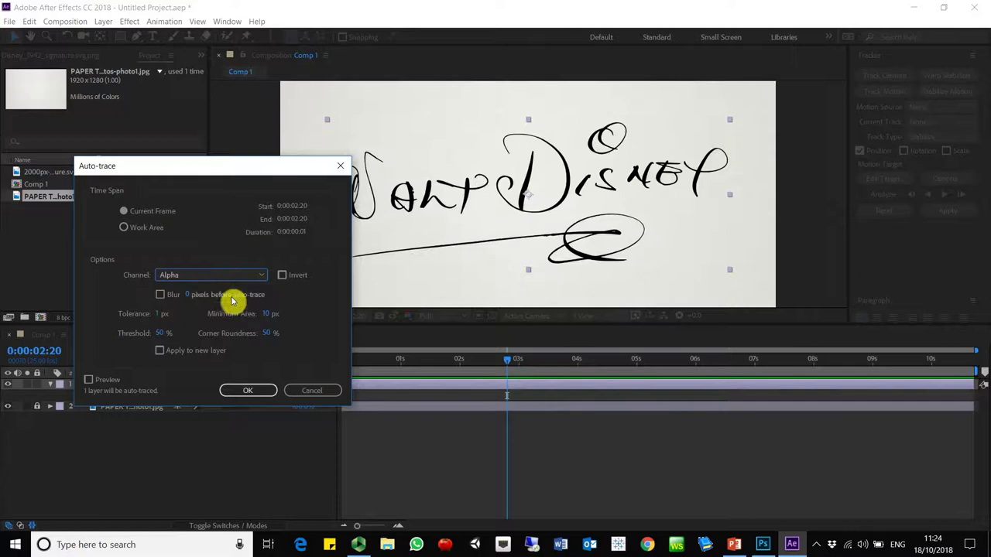
{"action": "left_click", "coordinate": [248, 391]}
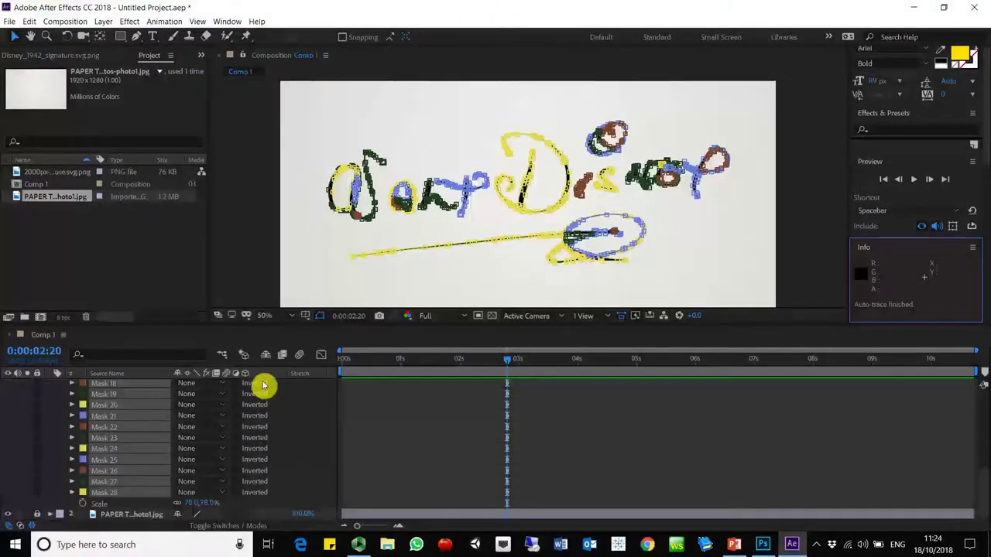
Deselect the new masks to view the plain signature and widen the side panels.
{"action": "left_click", "coordinate": [262, 385]}
{"action": "left_click", "coordinate": [387, 289]}
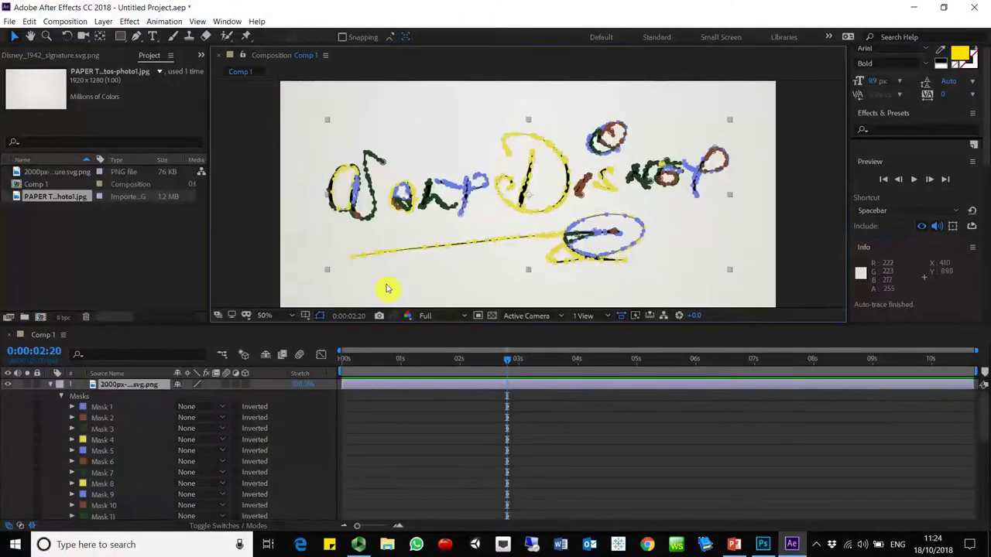
{"action": "left_click", "coordinate": [383, 291]}
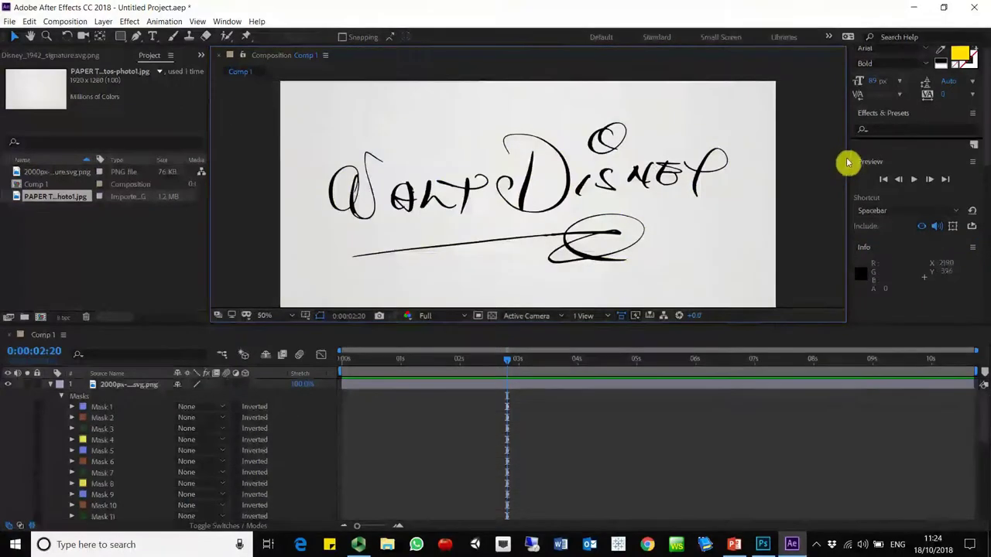
{"action": "left_click_drag", "start_coordinate": [831, 165], "coordinate": [730, 177]}
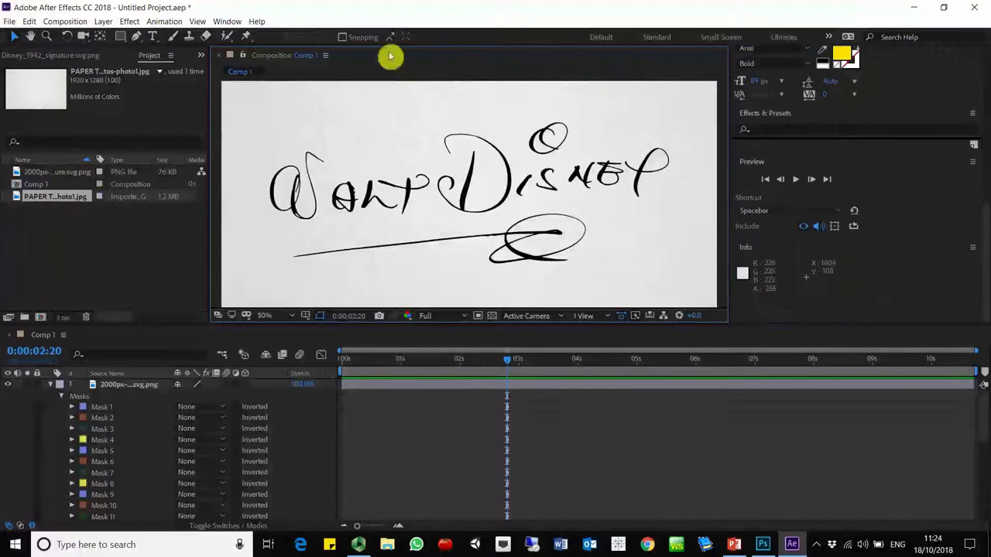
Show the Effects & Presets panel and search it for 'strok'.
{"action": "left_click", "coordinate": [236, 23]}
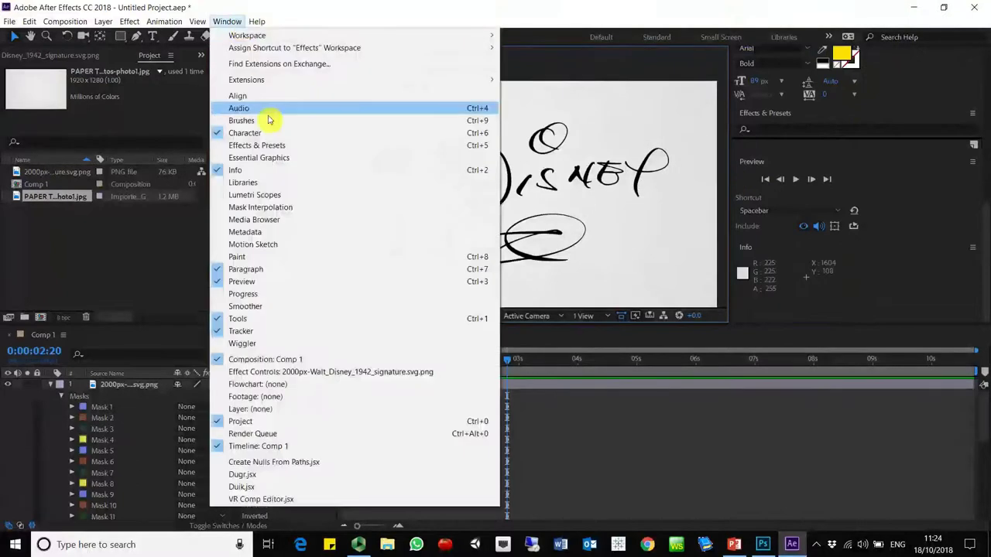
{"action": "left_click", "coordinate": [292, 145]}
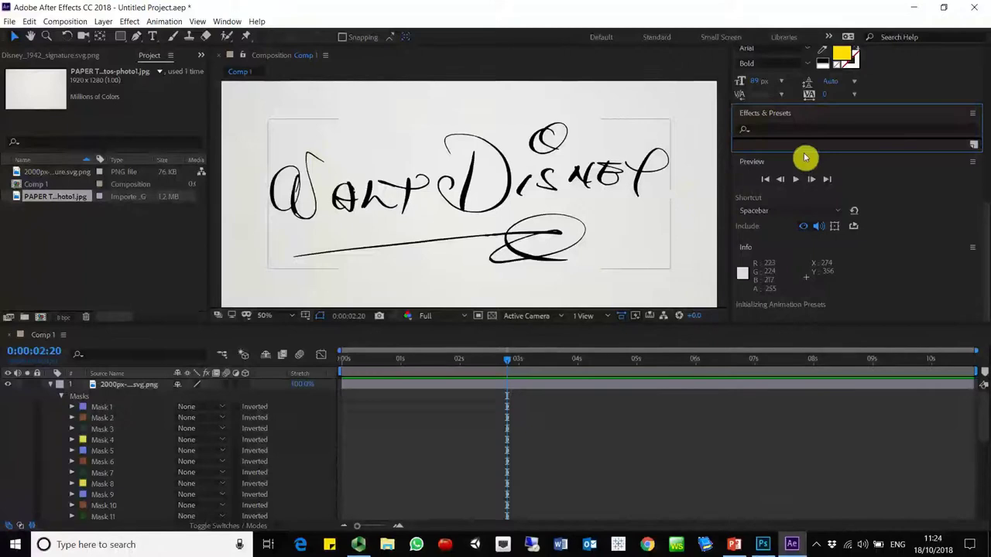
{"action": "left_click", "coordinate": [813, 136]}
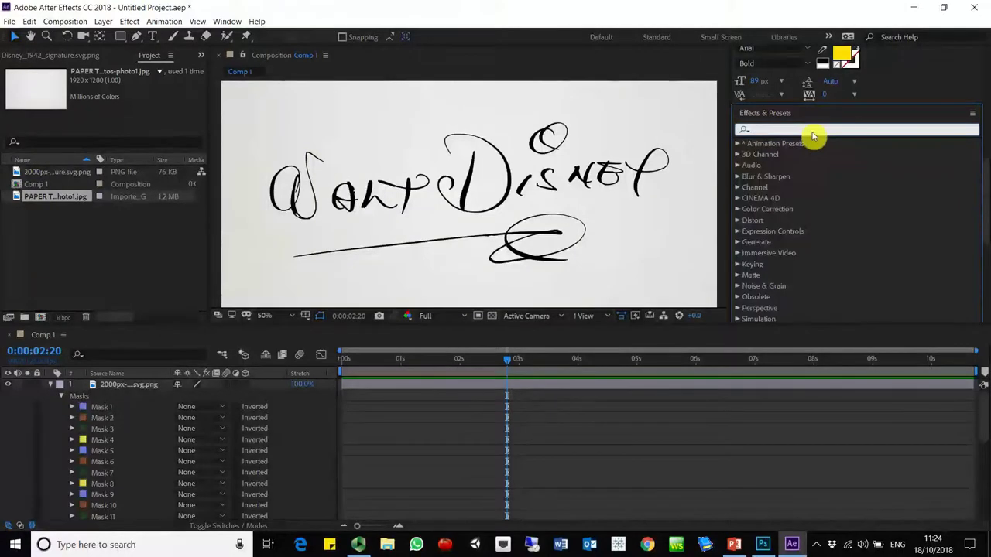
{"action": "type", "text": "str"}
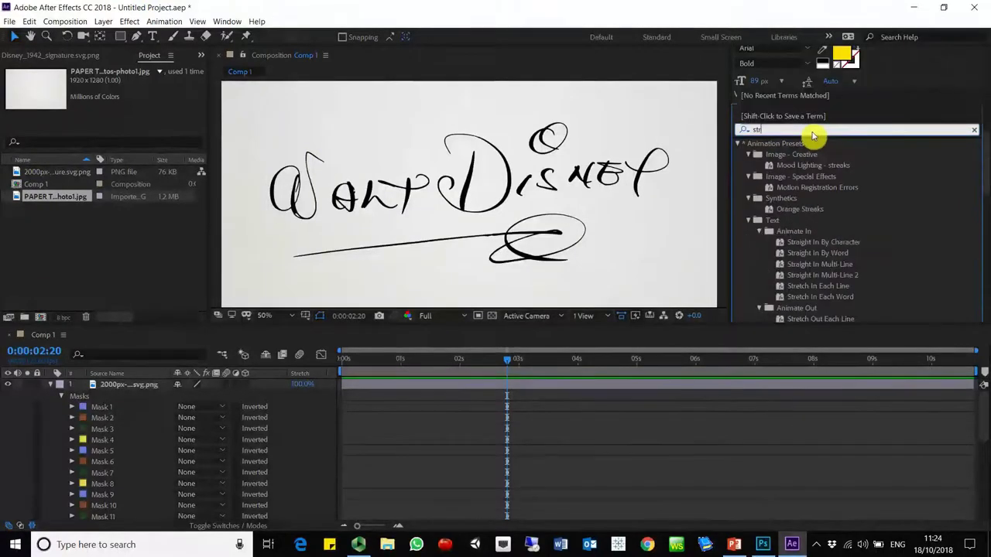
{"action": "type", "text": "ok"}
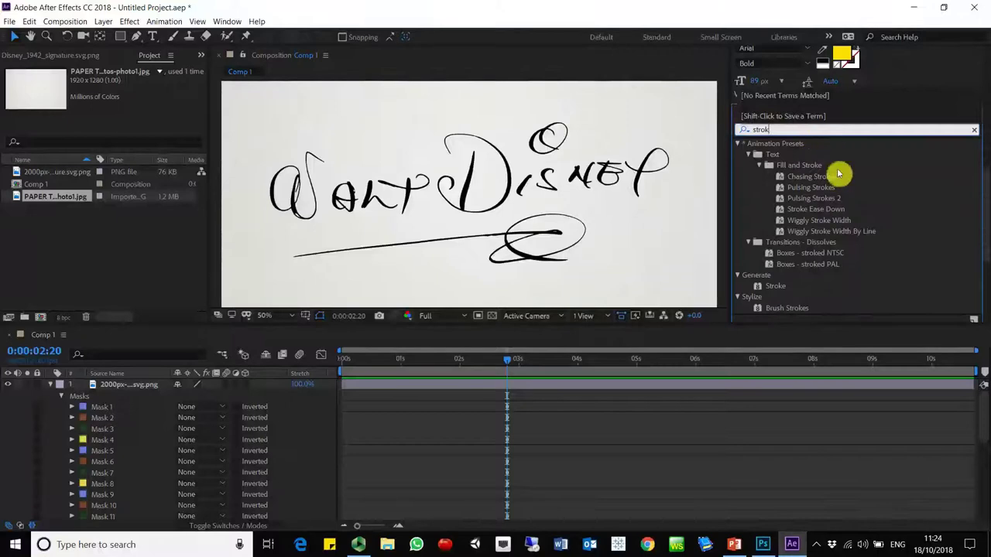
{"action": "left_click_drag", "start_coordinate": [774, 286], "coordinate": [792, 268]}
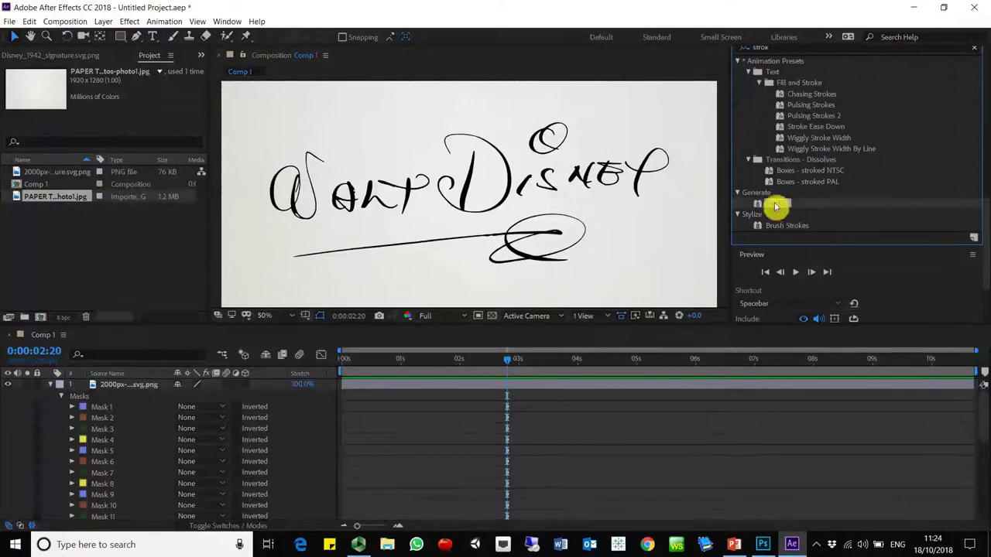
Apply the Stroke effect to the signature layer with colour FF0000 red.
{"action": "mouse_move", "coordinate": [774, 204]}
{"action": "left_mouse_down"}
{"action": "mouse_move", "coordinate": [317, 255]}
{"action": "mouse_move", "coordinate": [290, 422]}
{"action": "mouse_move", "coordinate": [287, 379]}
{"action": "mouse_move", "coordinate": [250, 387]}
{"action": "left_mouse_up"}
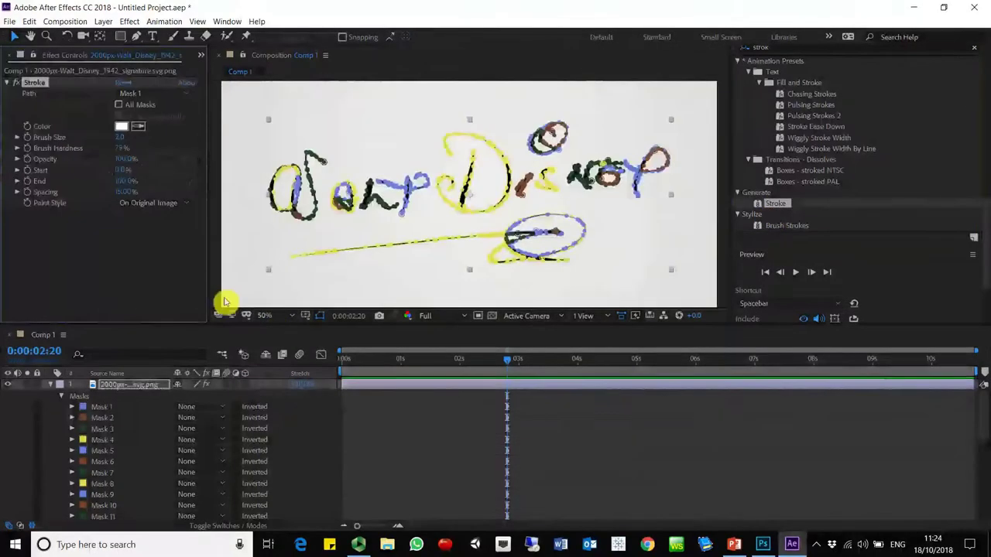
{"action": "left_click", "coordinate": [130, 131]}
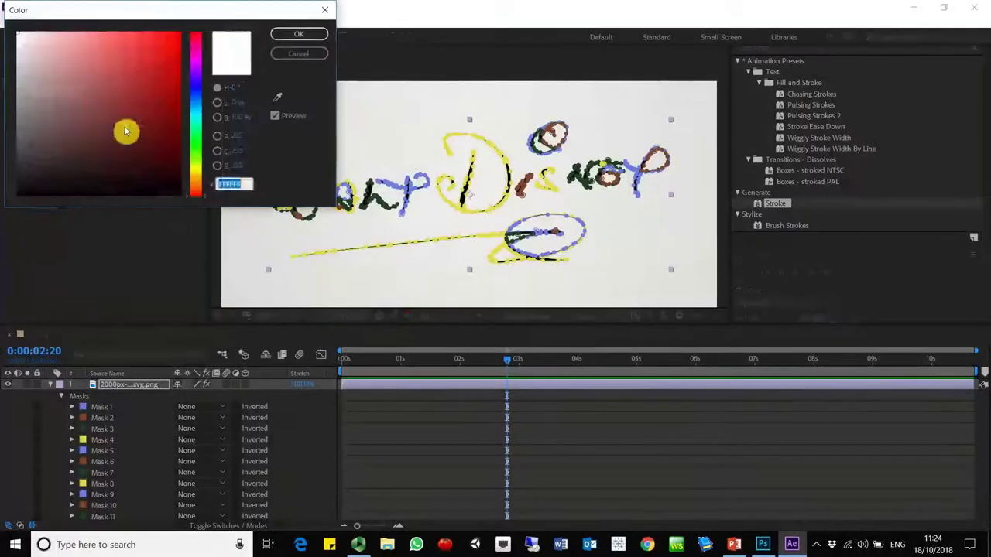
{"action": "left_click_drag", "start_coordinate": [152, 100], "coordinate": [199, 31]}
{"action": "left_click", "coordinate": [300, 37]}
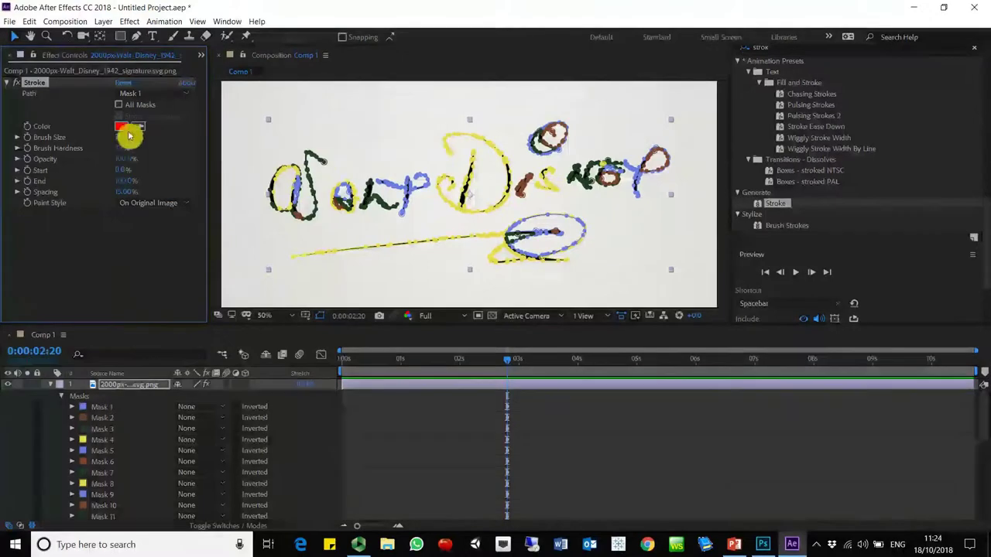
{"action": "left_click", "coordinate": [242, 229]}
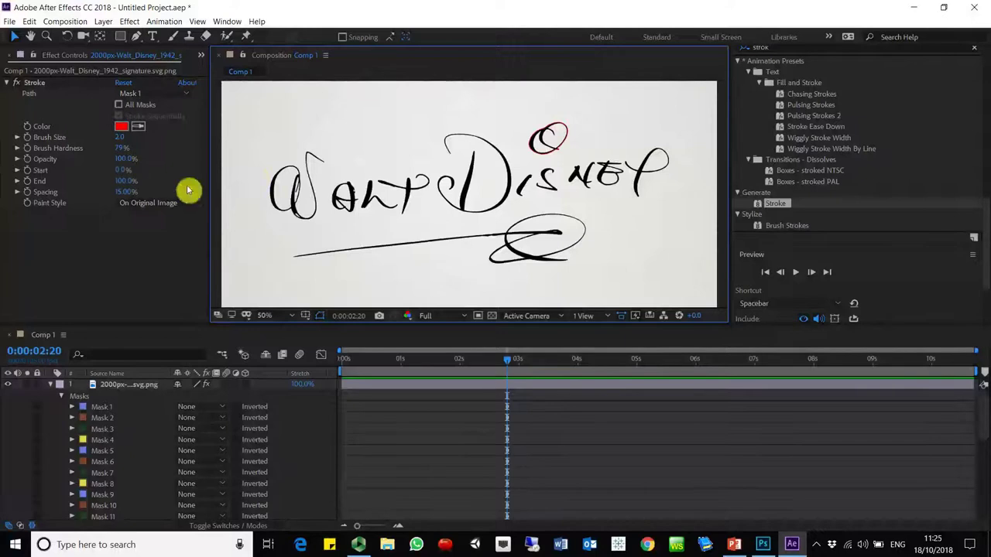
Scrub the Stroke's Start value to about 65%.
{"action": "left_click", "coordinate": [524, 195]}
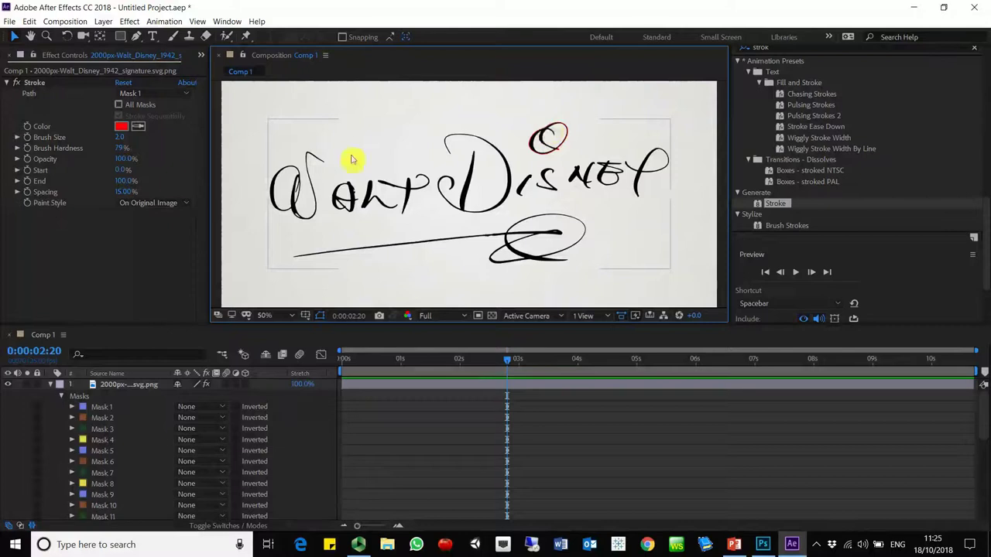
{"action": "left_click_drag", "start_coordinate": [126, 170], "coordinate": [307, 129]}
{"action": "left_click", "coordinate": [232, 254]}
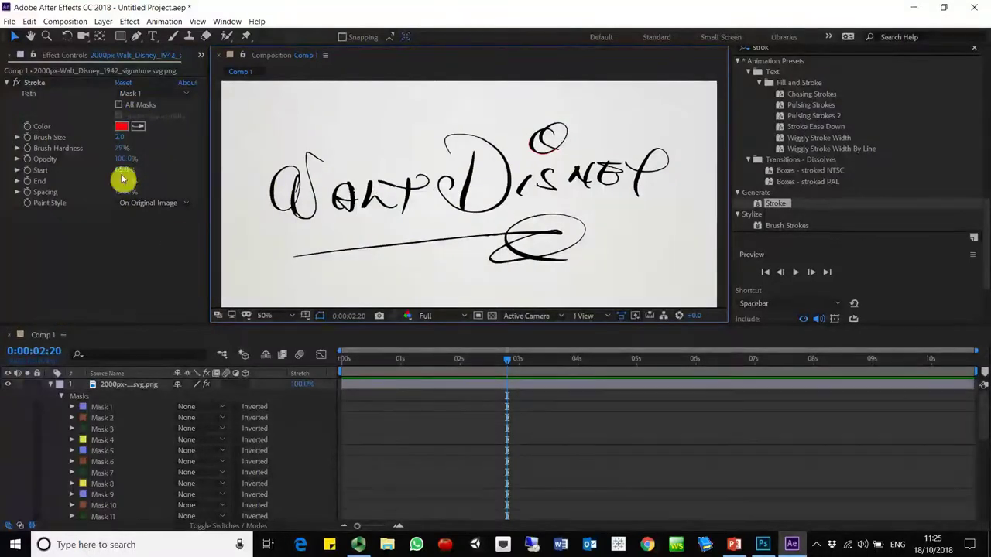
Point the Stroke path at Mask 4, then Mask 10, previewing each.
{"action": "left_click", "coordinate": [148, 95]}
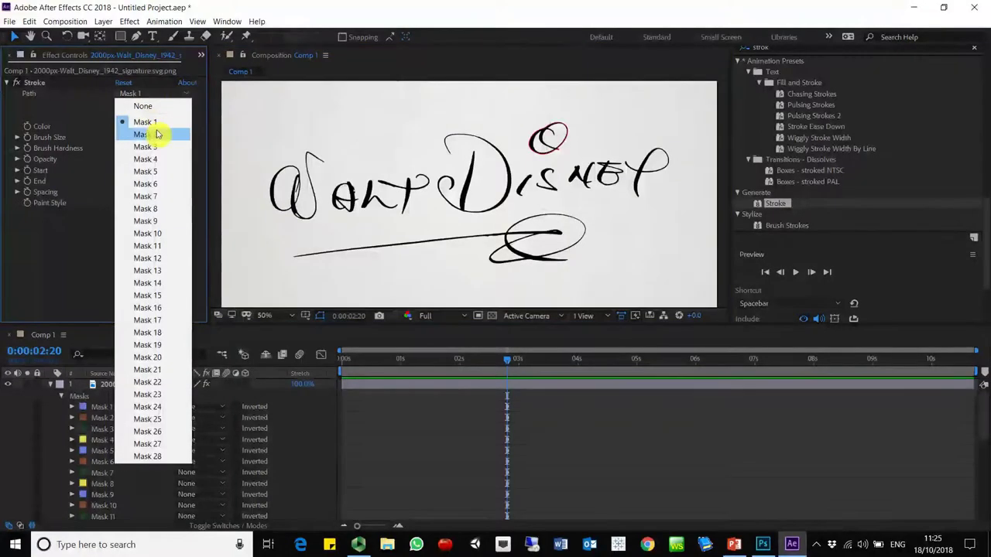
{"action": "left_click", "coordinate": [155, 159]}
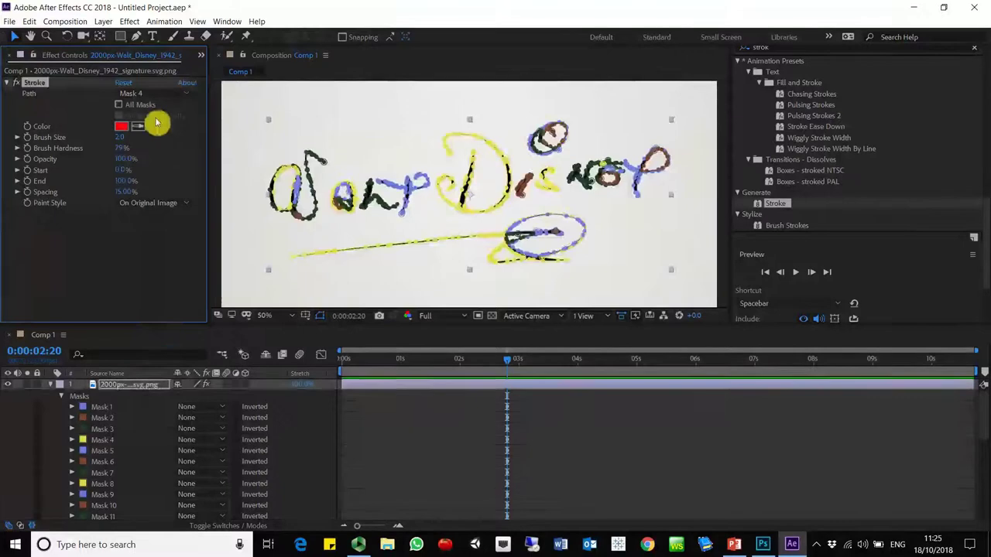
{"action": "left_click", "coordinate": [250, 155]}
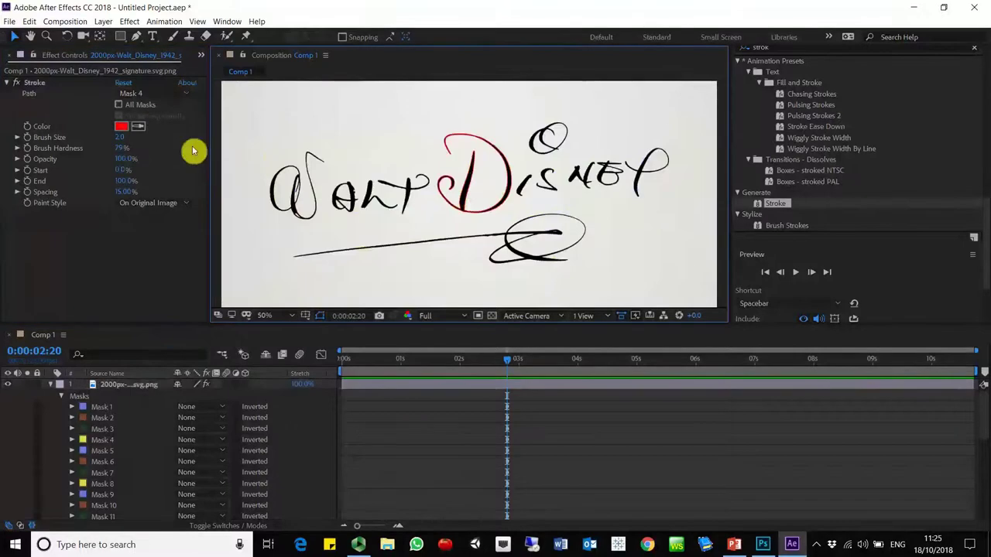
{"action": "left_click", "coordinate": [144, 99]}
{"action": "left_click", "coordinate": [150, 233]}
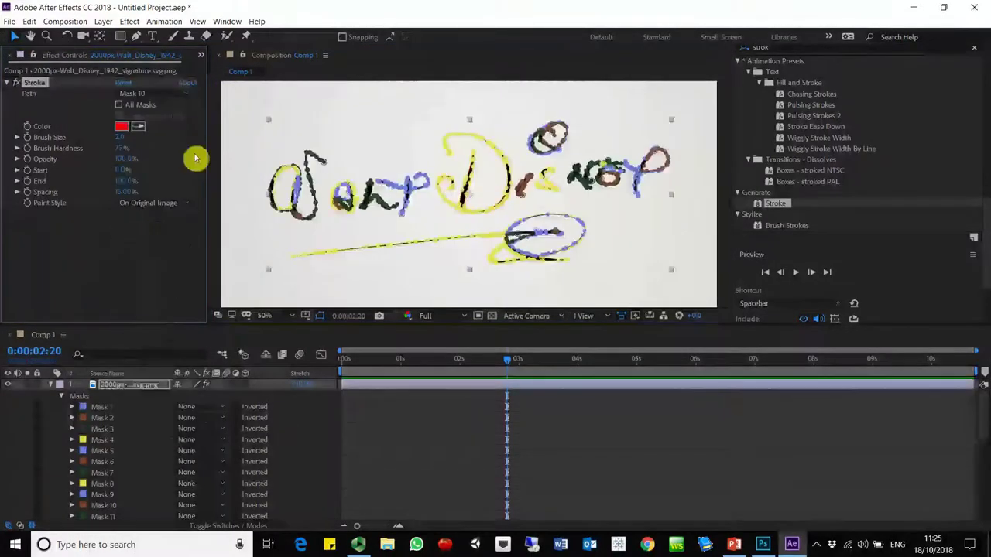
{"action": "left_click", "coordinate": [226, 123]}
Set the Stroke path to Mask 16 so it outlines the s in Disney.
{"action": "left_click", "coordinate": [306, 211]}
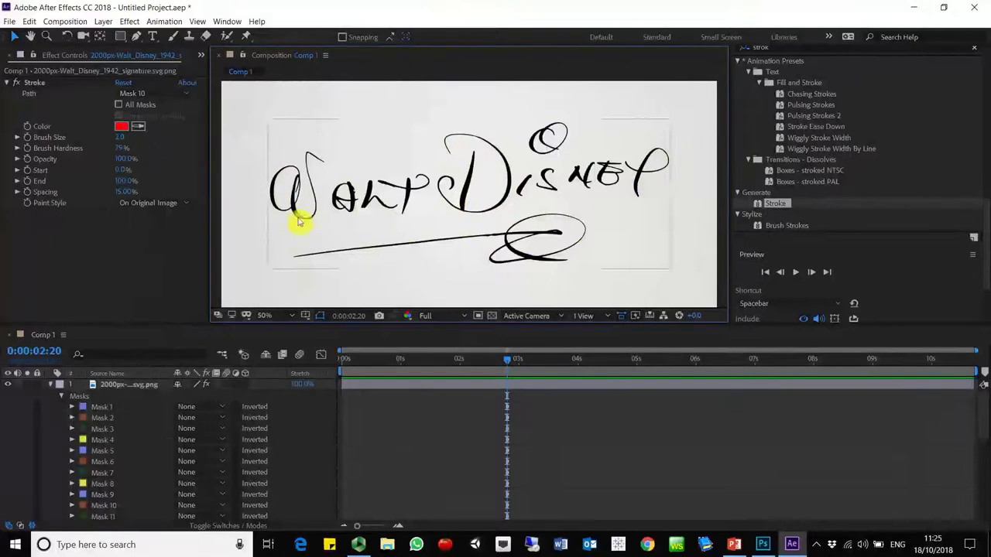
{"action": "left_click", "coordinate": [151, 93]}
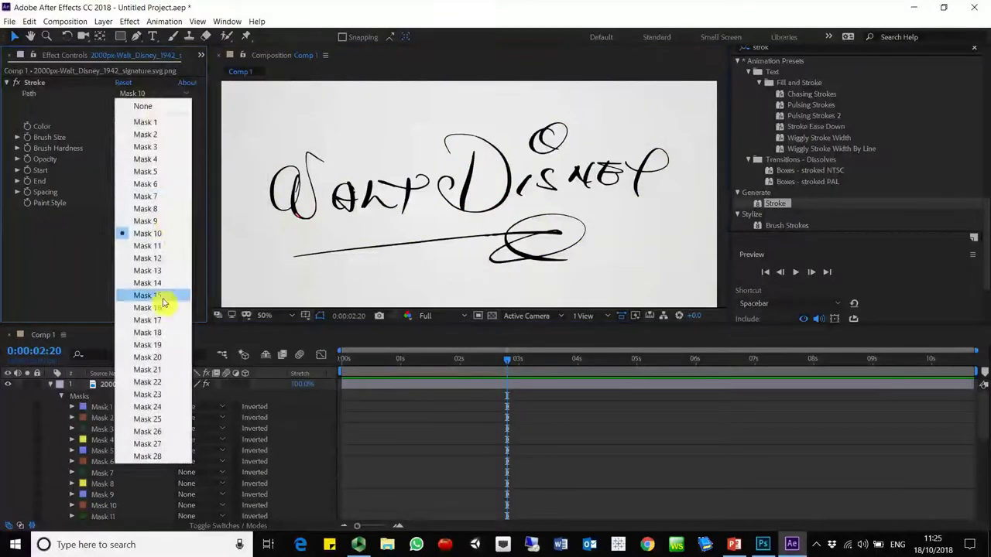
{"action": "left_click", "coordinate": [164, 308]}
{"action": "left_click", "coordinate": [303, 132]}
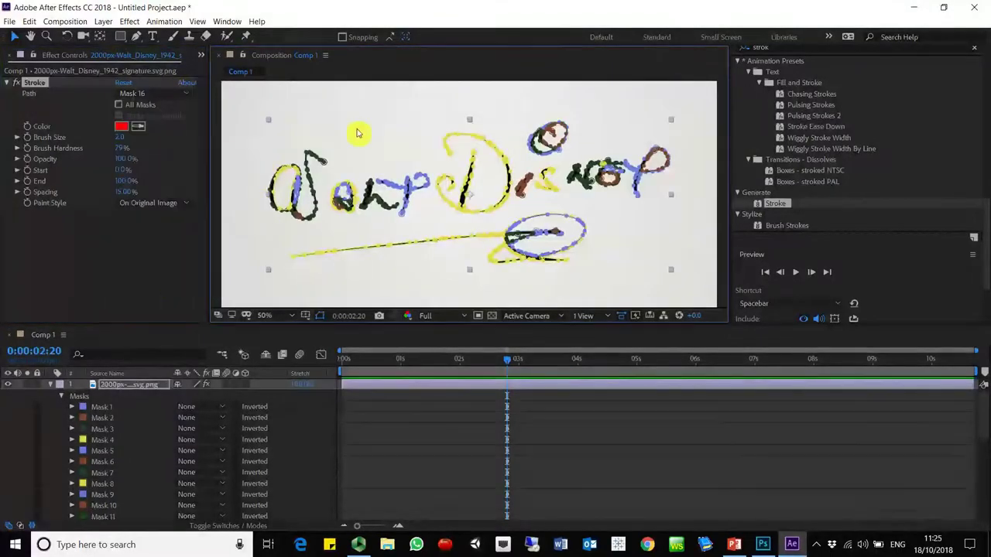
{"action": "left_click", "coordinate": [238, 274]}
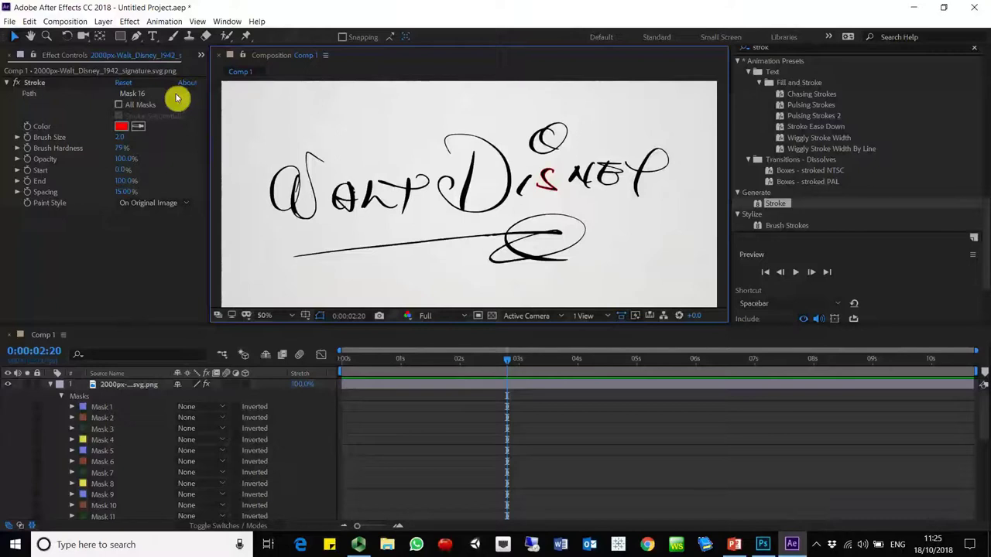
{"action": "left_click", "coordinate": [123, 107]}
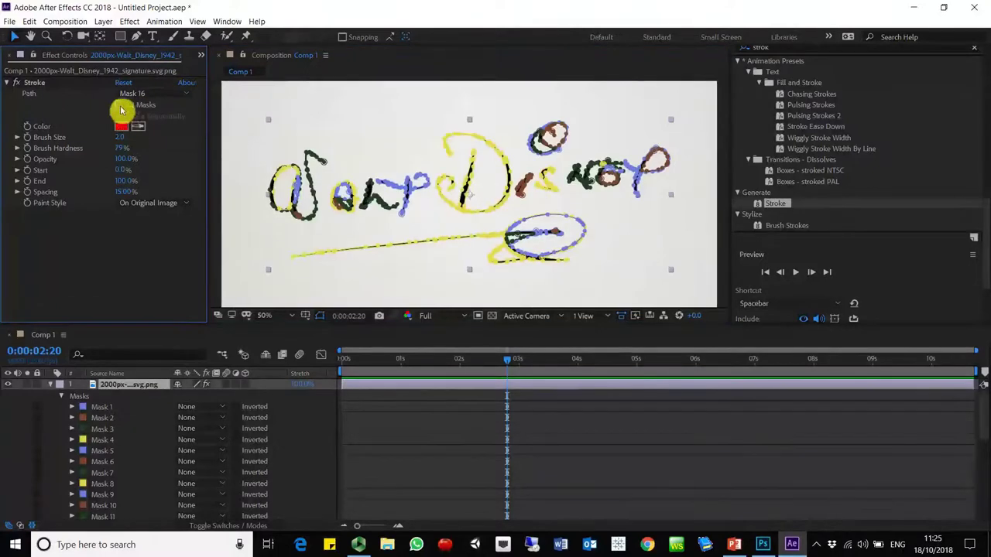
{"action": "left_click", "coordinate": [119, 105]}
{"action": "left_click", "coordinate": [250, 119]}
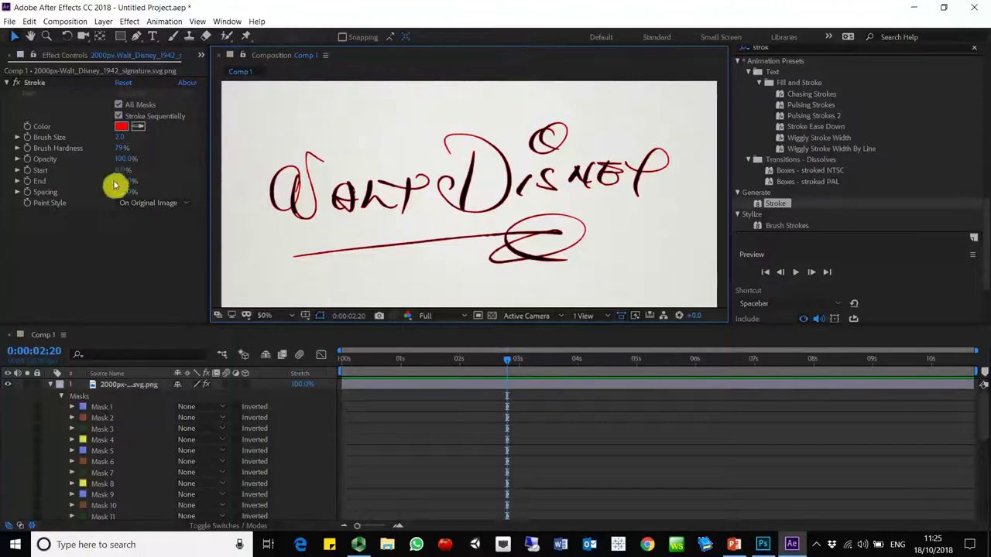
{"action": "left_click_drag", "start_coordinate": [127, 189], "coordinate": [8, 192]}
{"action": "left_click", "coordinate": [227, 176]}
{"action": "mouse_move", "coordinate": [117, 191]}
{"action": "left_mouse_down"}
{"action": "mouse_move", "coordinate": [391, 191]}
{"action": "mouse_move", "coordinate": [250, 173]}
{"action": "left_mouse_up"}
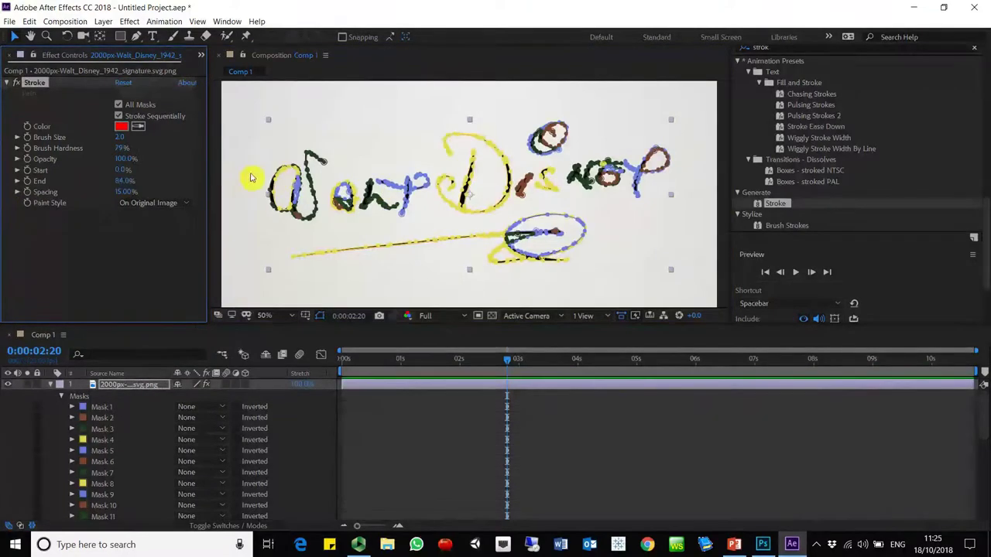
{"action": "left_click", "coordinate": [232, 173]}
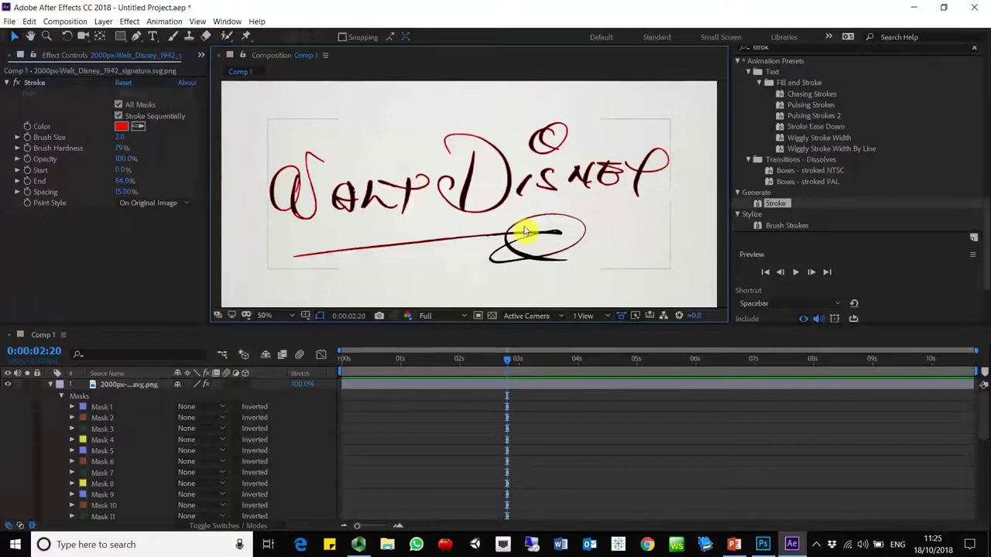
{"action": "left_click_drag", "start_coordinate": [124, 182], "coordinate": [194, 183]}
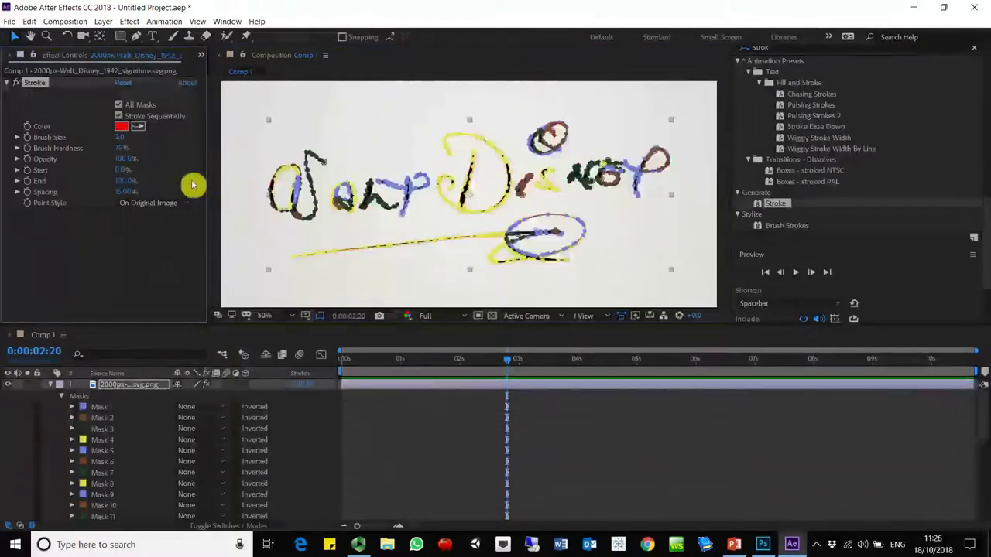
{"action": "left_click", "coordinate": [252, 223]}
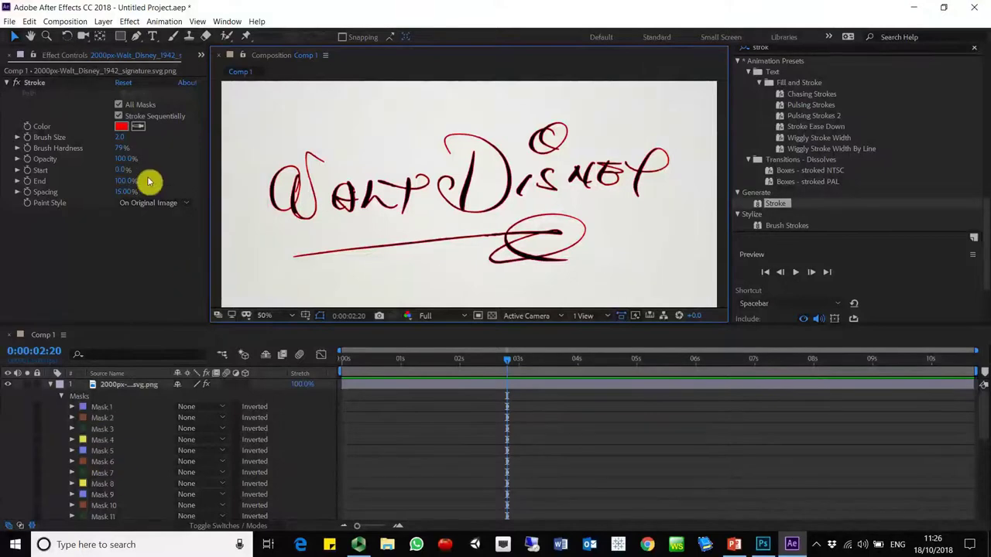
Uncheck Stroke Sequentially so all masks are stroked at once.
{"action": "left_click", "coordinate": [151, 127]}
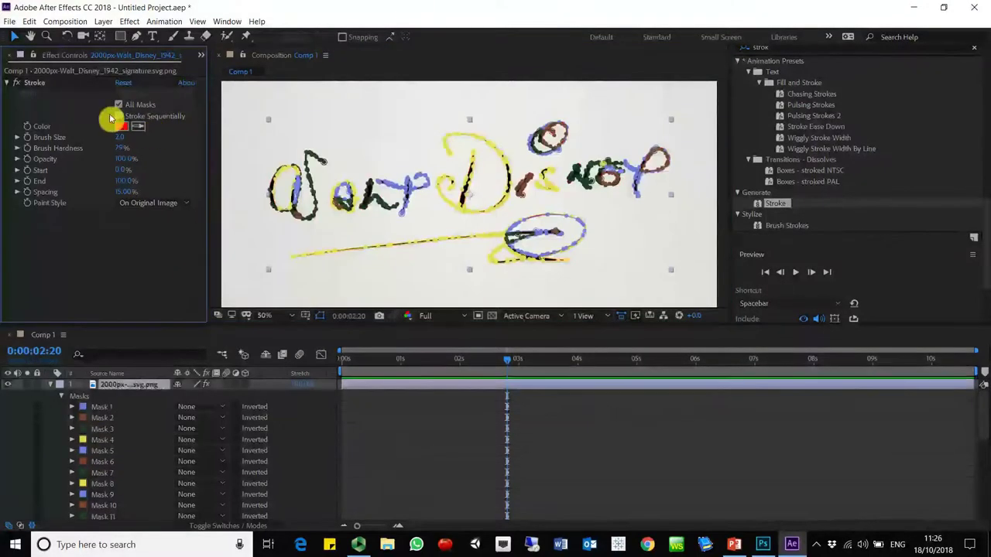
{"action": "left_click", "coordinate": [116, 117]}
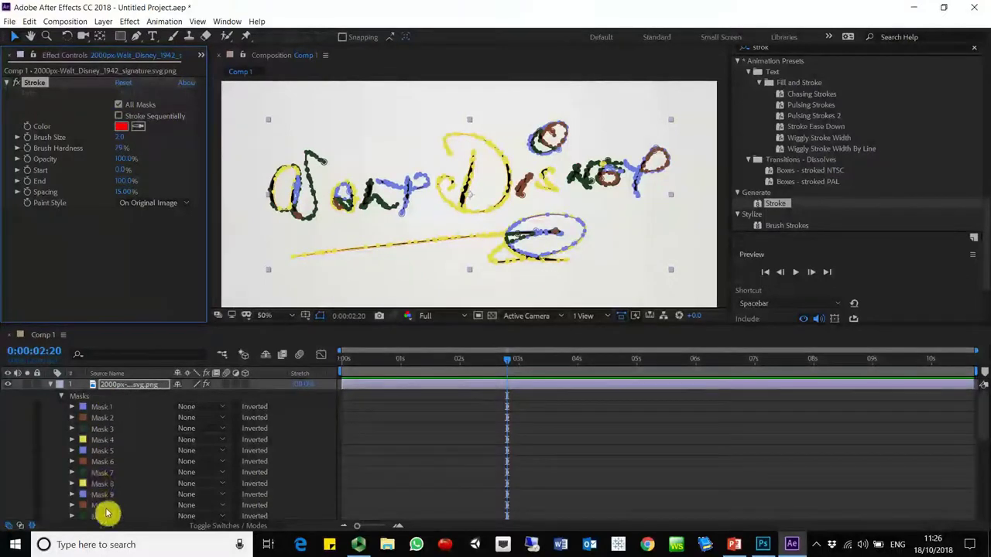
{"action": "left_click", "coordinate": [262, 235]}
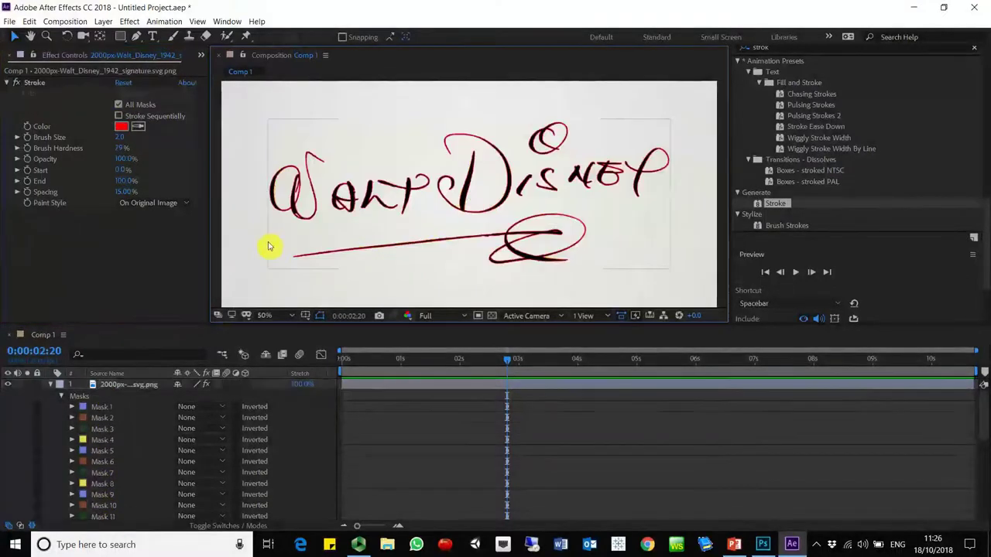
Try thicker Brush Sizes, then bring the brush back down to 2.7.
{"action": "left_click", "coordinate": [121, 146]}
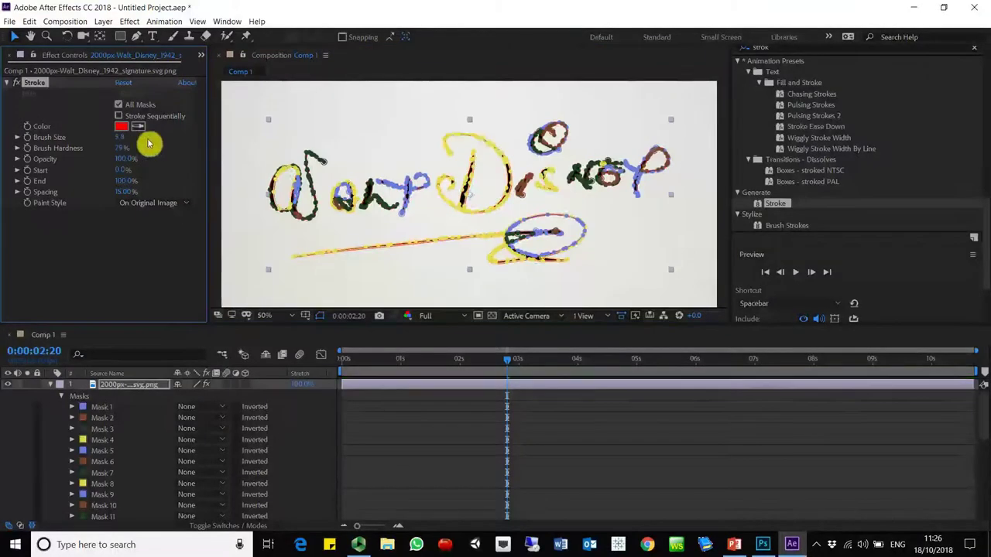
{"action": "left_click", "coordinate": [226, 133]}
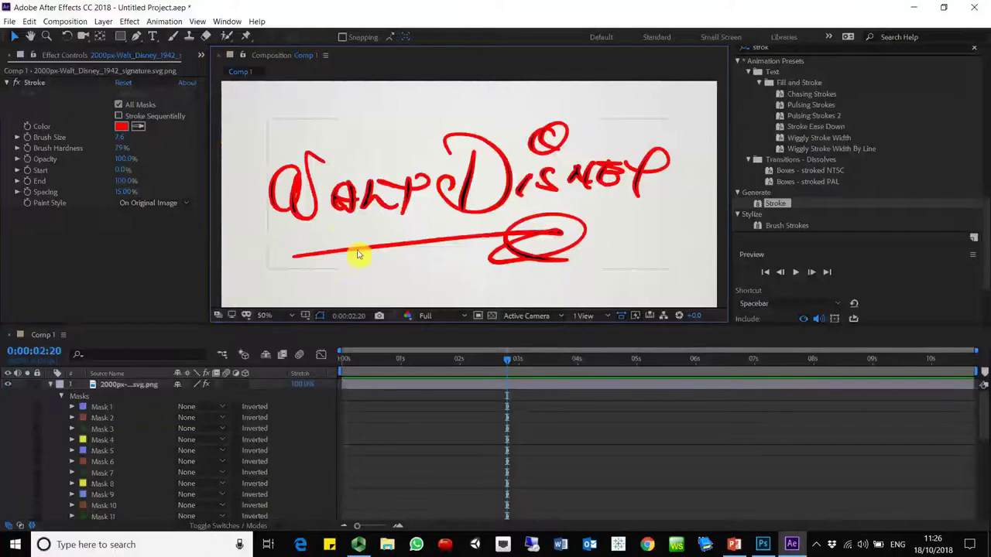
{"action": "left_click", "coordinate": [122, 144]}
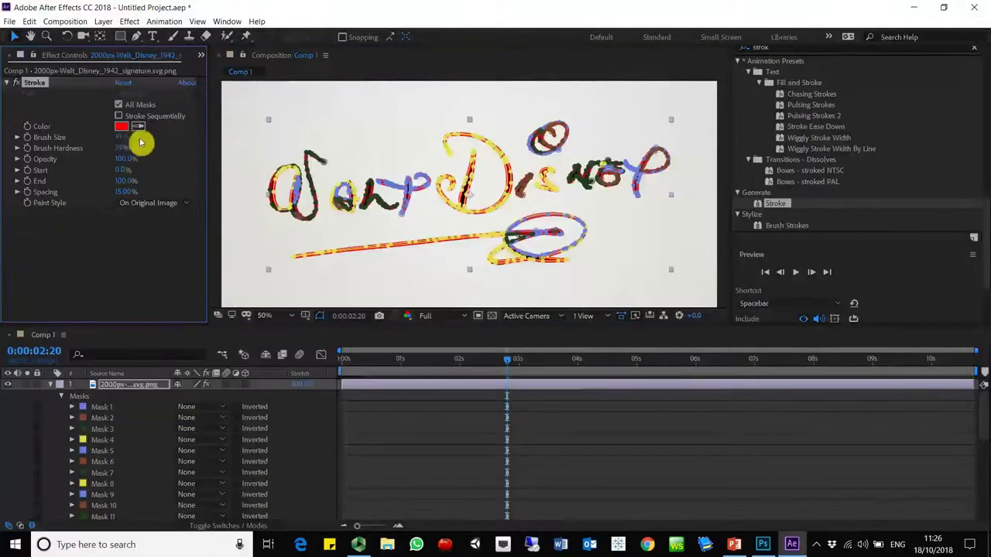
{"action": "left_click", "coordinate": [223, 151]}
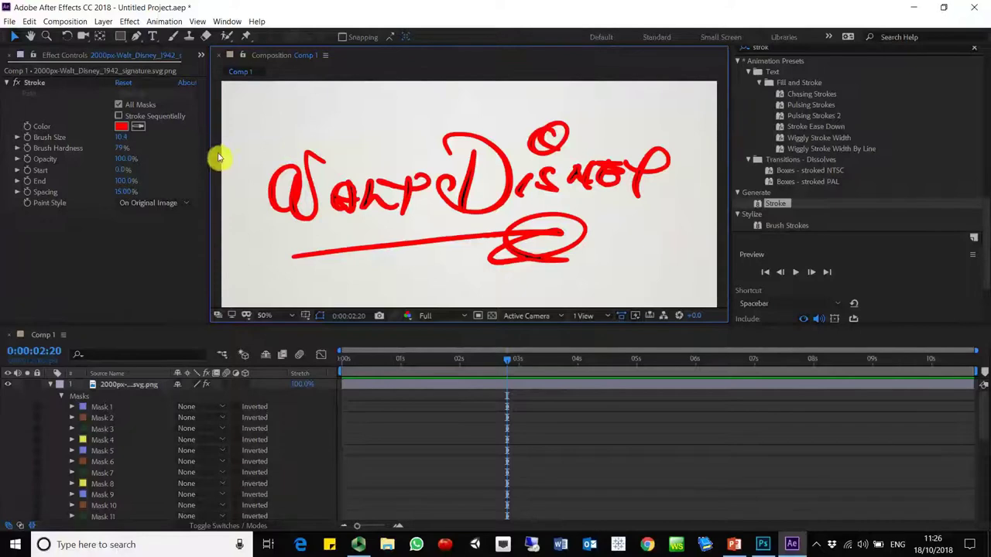
{"action": "left_click", "coordinate": [108, 145]}
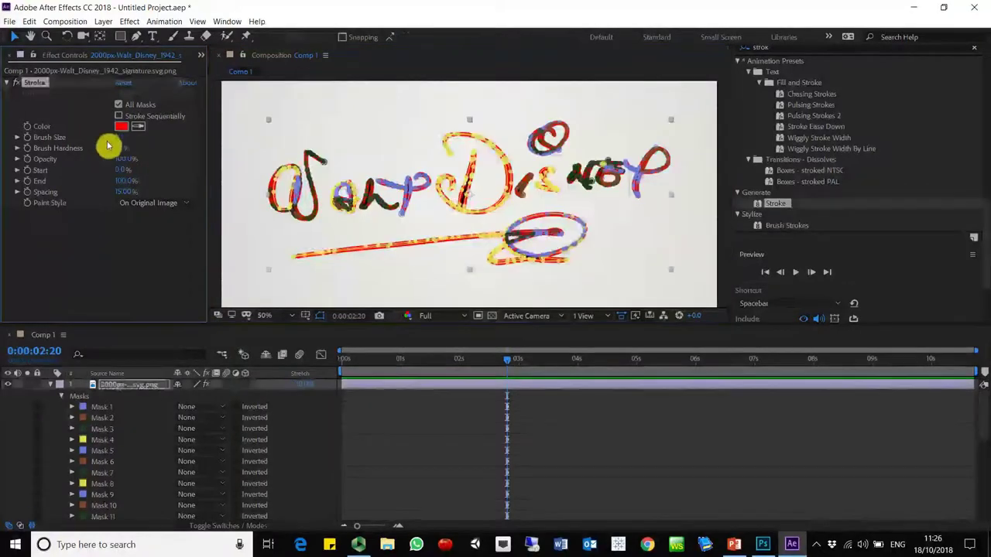
{"action": "left_click_drag", "start_coordinate": [107, 146], "coordinate": [77, 148]}
Set Paint Style to Reveal Original Image with Brush Size 31.1.
{"action": "left_click", "coordinate": [137, 203]}
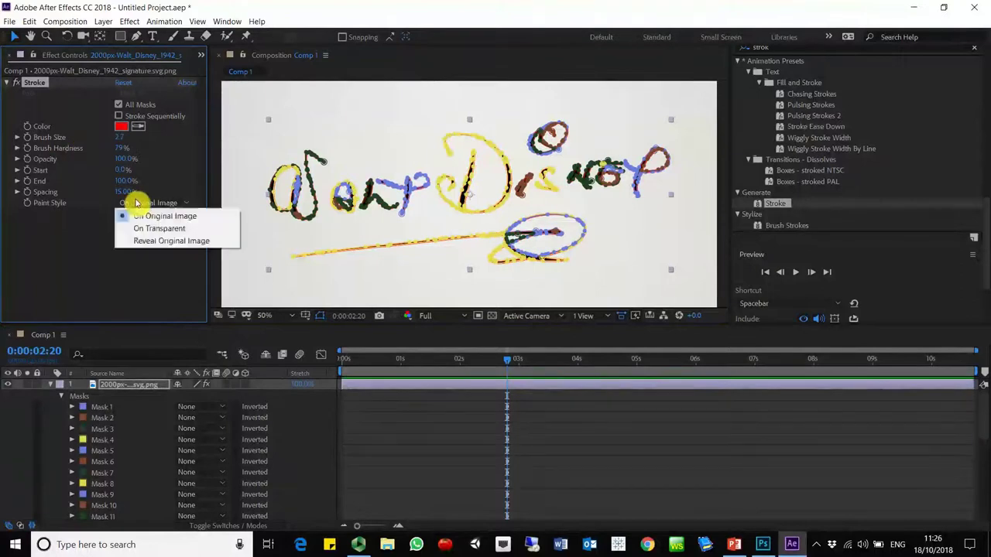
{"action": "left_click", "coordinate": [177, 243]}
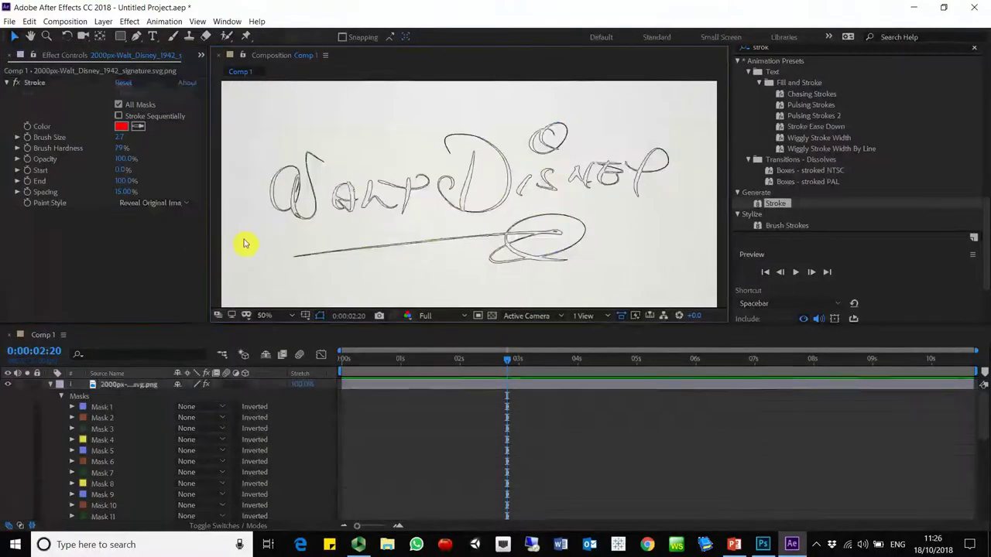
{"action": "left_click", "coordinate": [123, 142]}
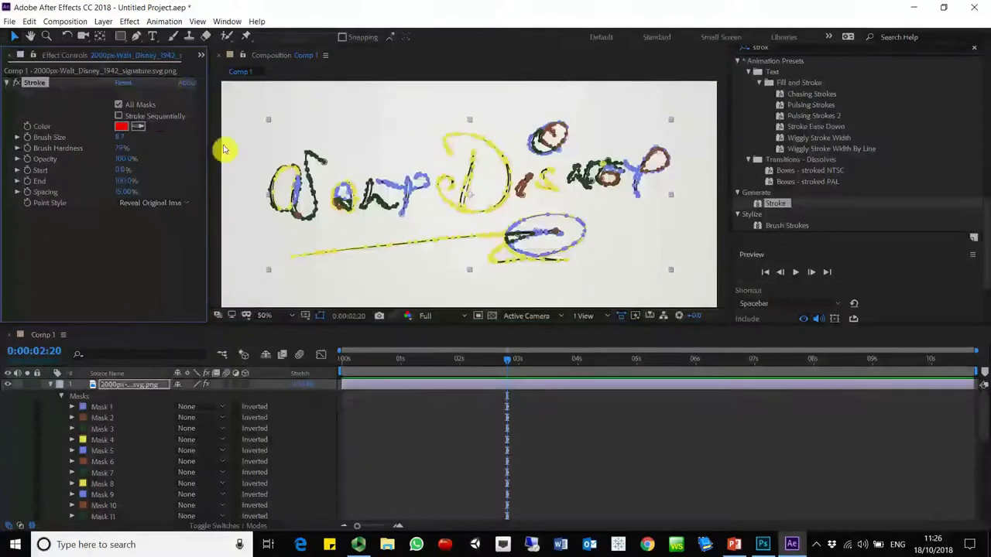
{"action": "left_click", "coordinate": [221, 147]}
{"action": "left_click", "coordinate": [122, 137]}
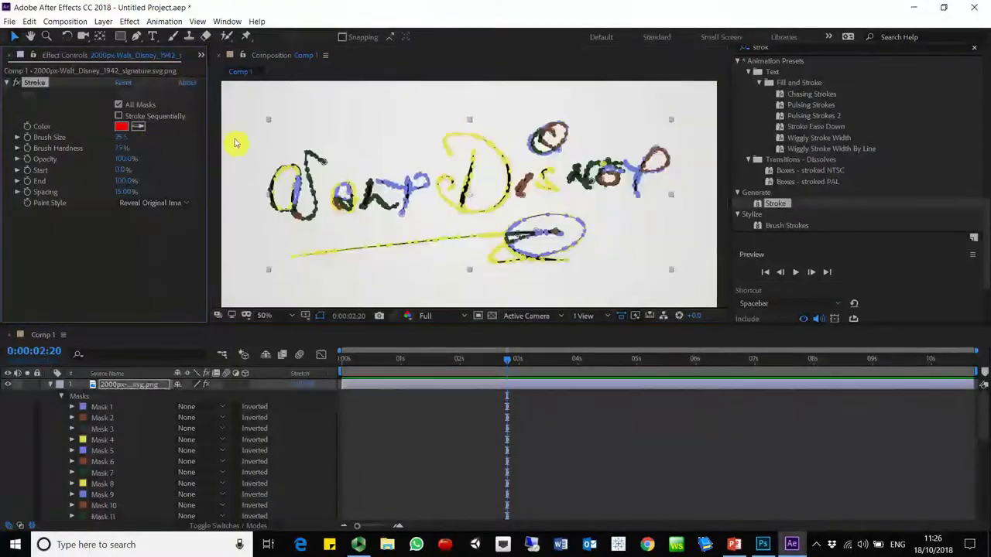
{"action": "left_click", "coordinate": [261, 163]}
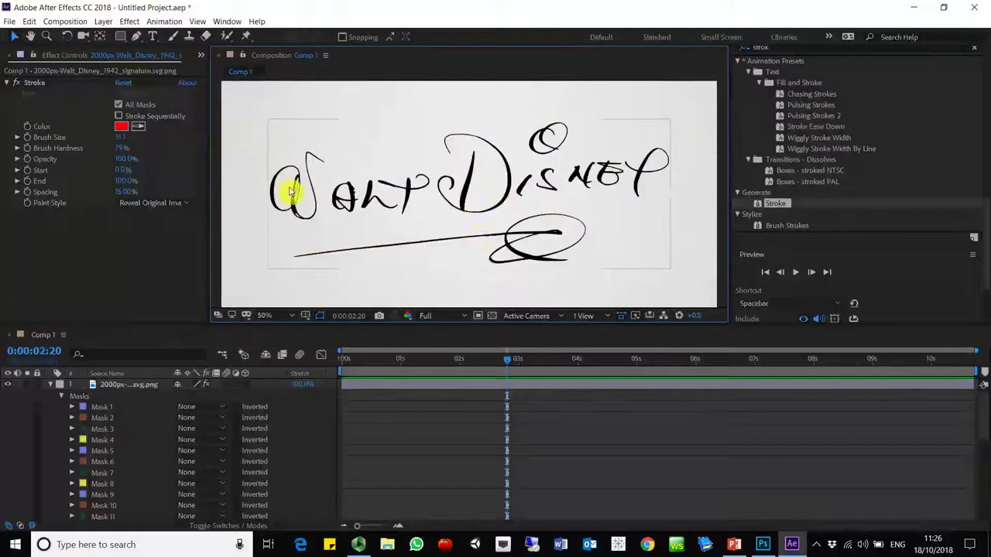
Pull the Stroke's End down to 0%, leaving the composition blank.
{"action": "left_click", "coordinate": [115, 186]}
{"action": "left_click_drag", "start_coordinate": [97, 187], "coordinate": [62, 192]}
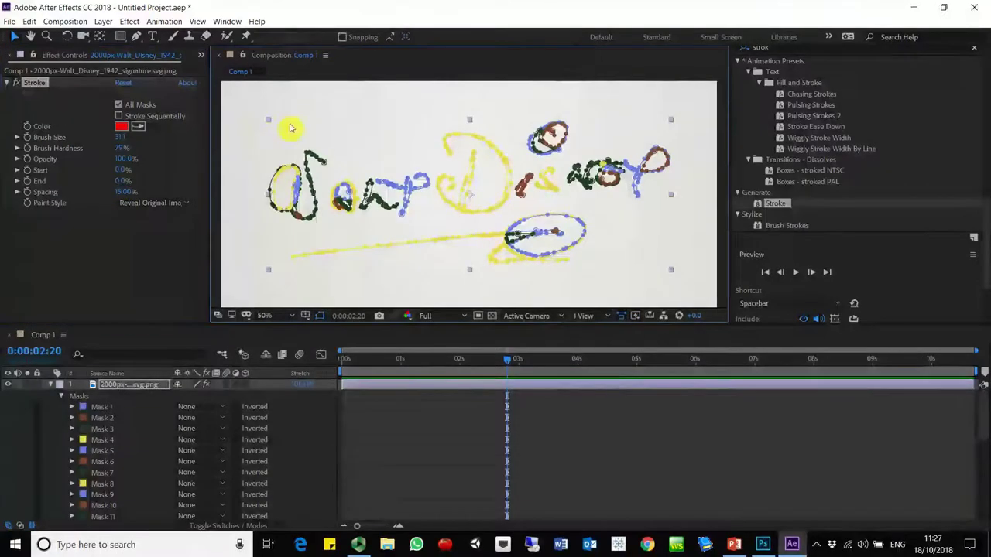
{"action": "left_click", "coordinate": [243, 170]}
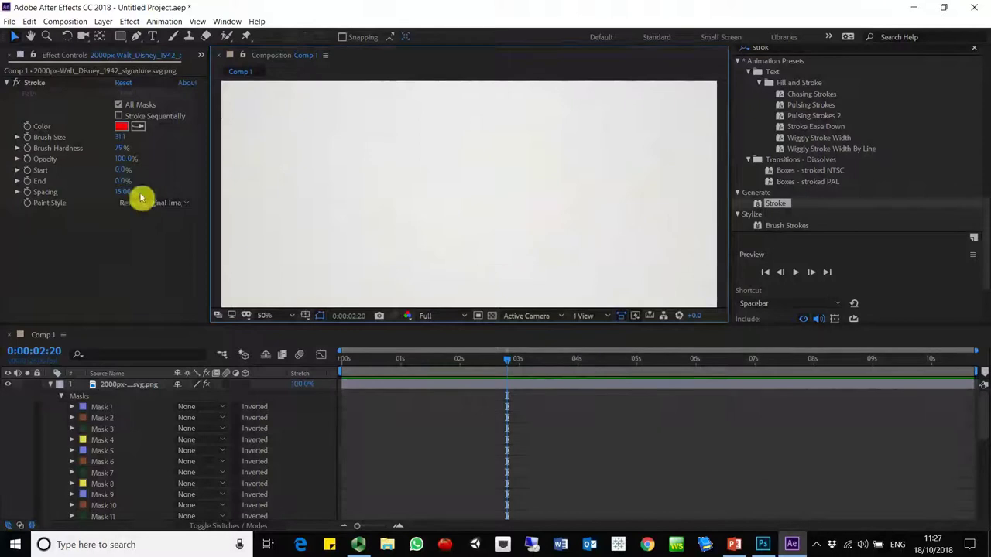
{"action": "left_click_drag", "start_coordinate": [128, 185], "coordinate": [151, 186]}
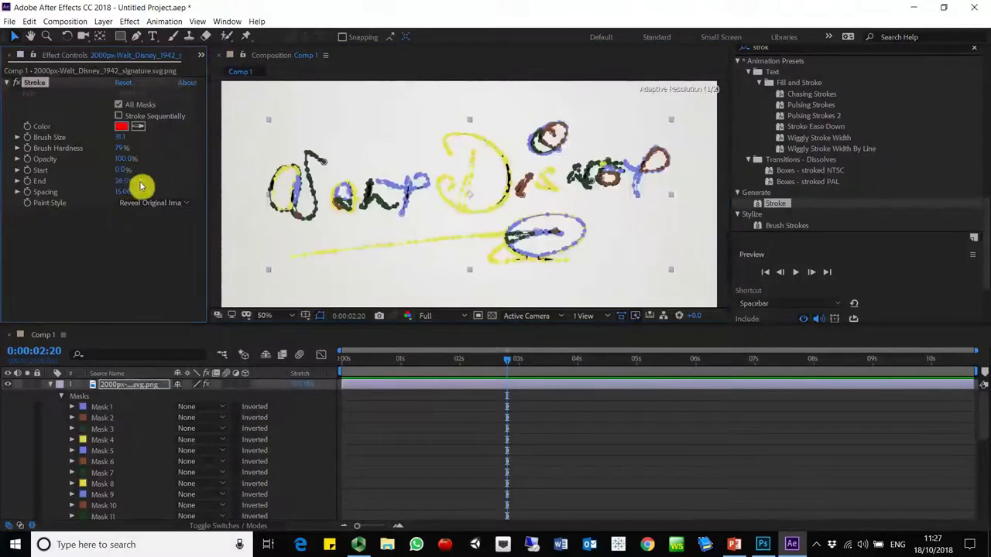
{"action": "left_click", "coordinate": [232, 164]}
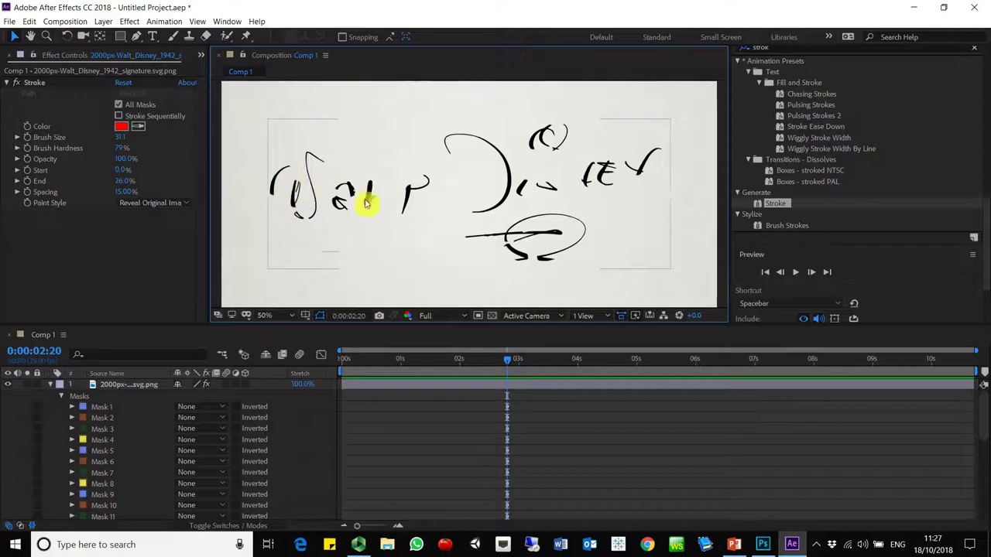
{"action": "left_click", "coordinate": [309, 222]}
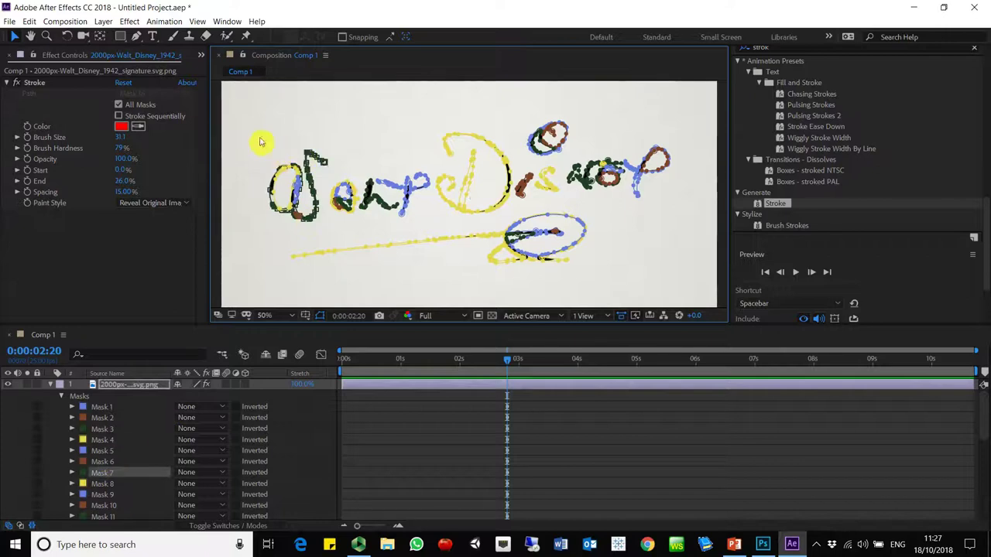
Select the mask paths around the start of Walt and drag Mask 7–10 within the mask order.
{"action": "left_click_drag", "start_coordinate": [252, 125], "coordinate": [329, 236]}
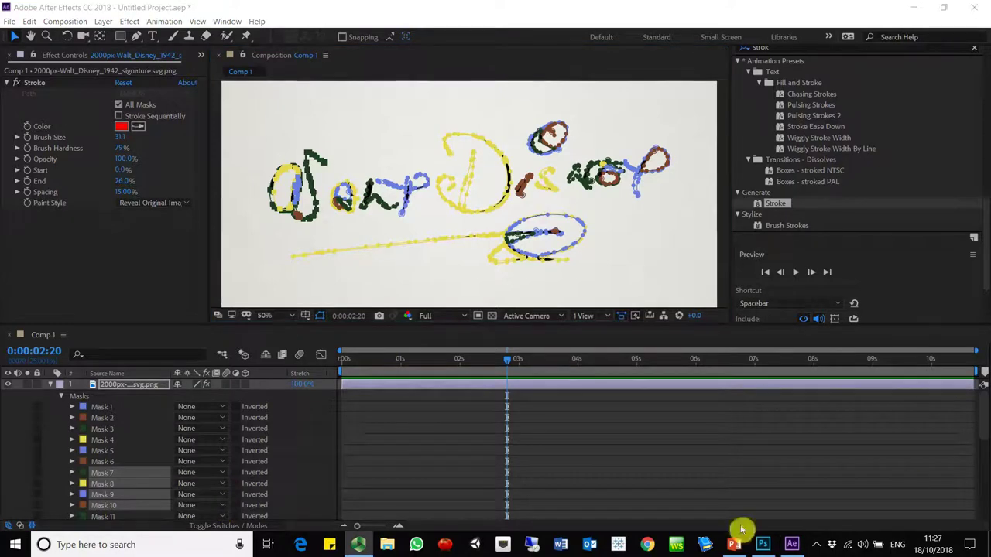
{"action": "left_click", "coordinate": [647, 544]}
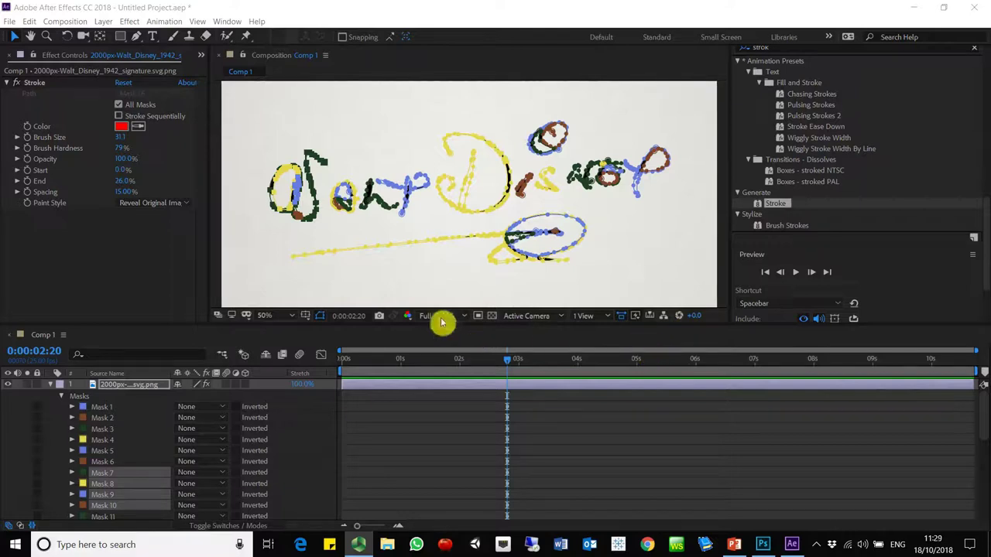
{"action": "left_click_drag", "start_coordinate": [100, 475], "coordinate": [135, 428]}
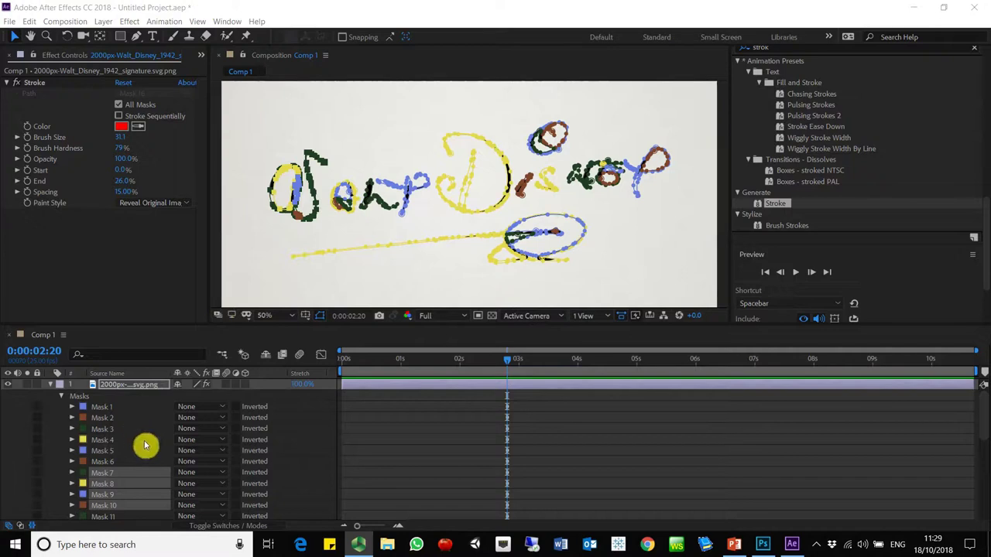